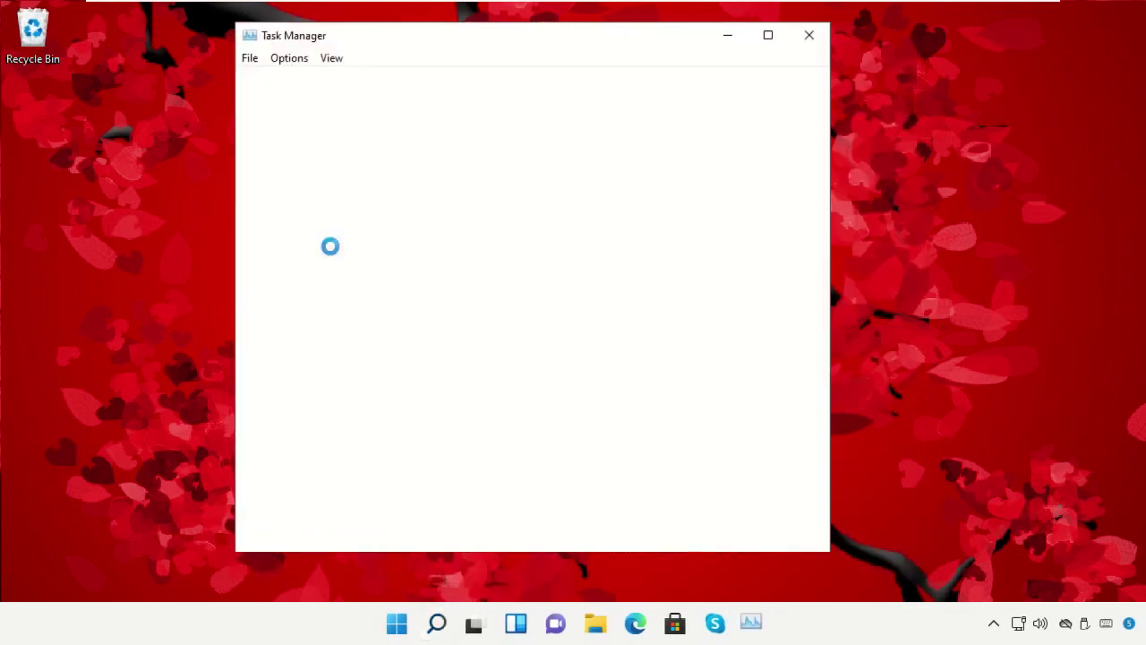
Start a new task in Task Manager and browse to the Windows folder on Local Disk (C:)
left_click(249, 59)
left_click(278, 79)
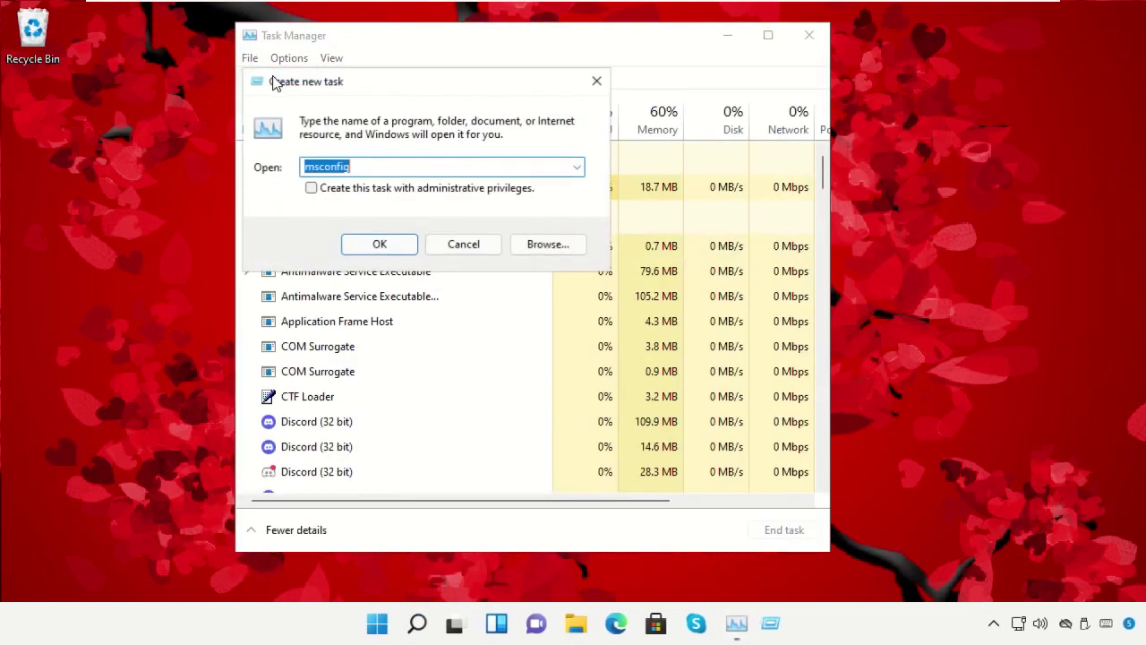
left_click(549, 248)
left_click(340, 423)
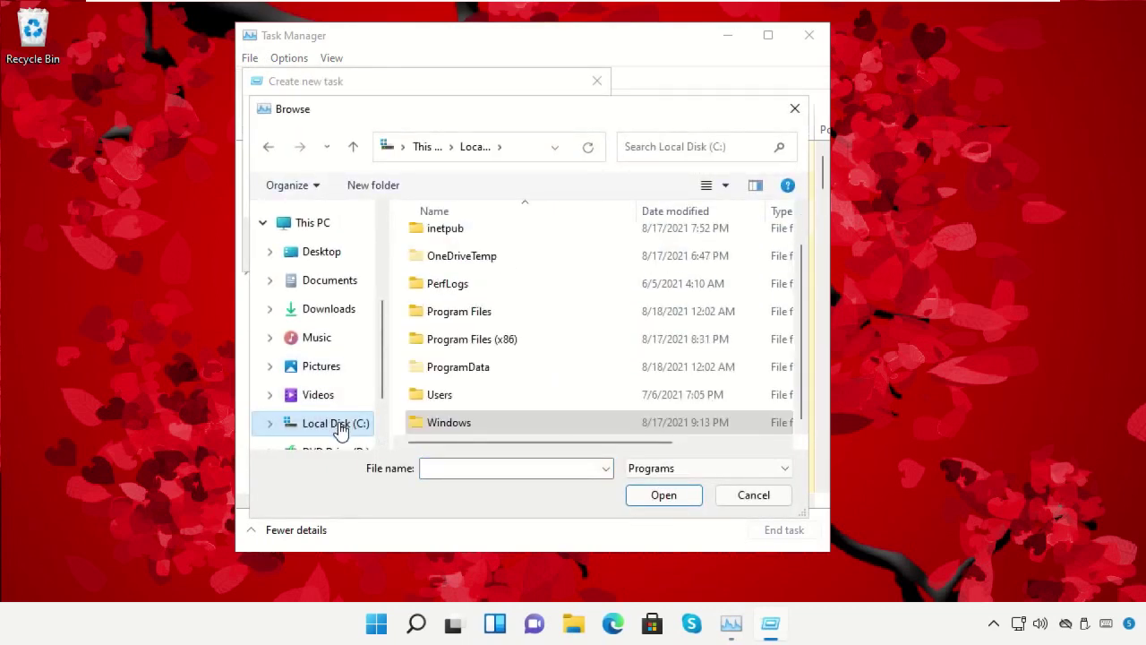
left_click(323, 225)
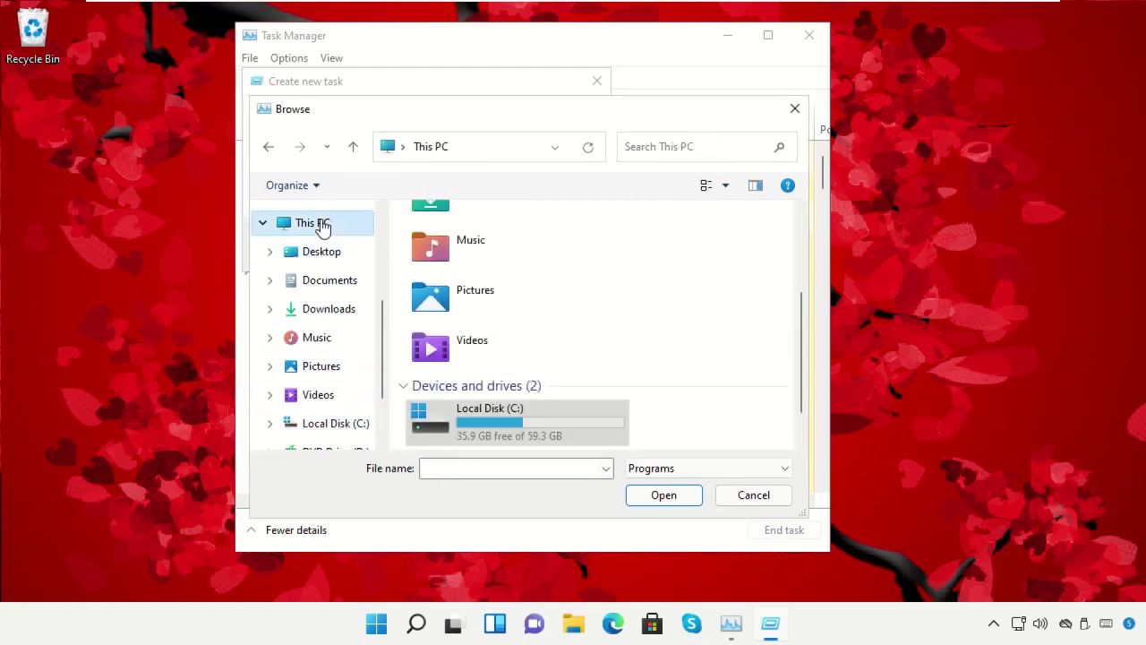
double_click(489, 416)
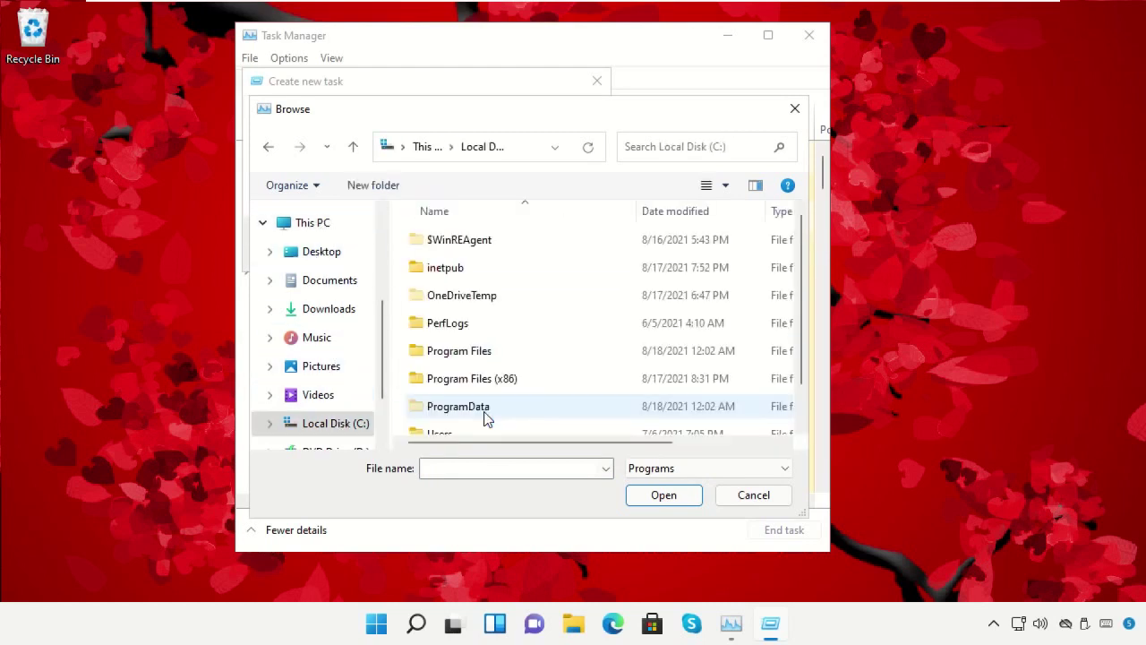
scroll(491, 380, "down", 1)
left_click(475, 427)
double_click(475, 428)
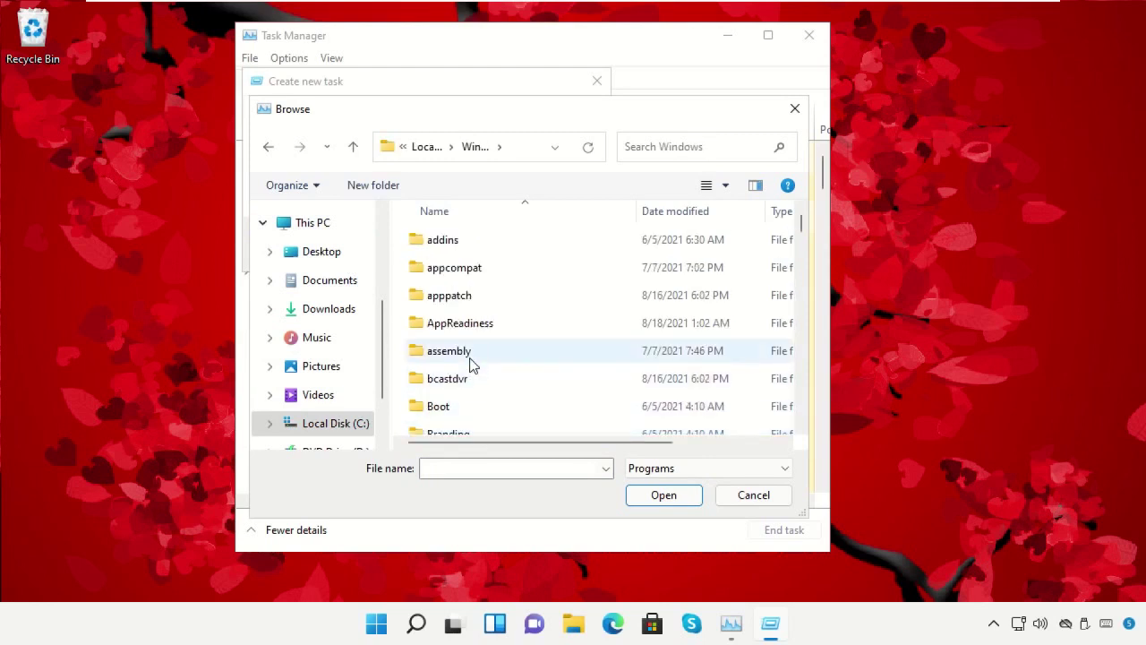
Open the System32 folder and choose cmd as the program for the new task
scroll(472, 363, "down", 4)
scroll(471, 362, "down", 9)
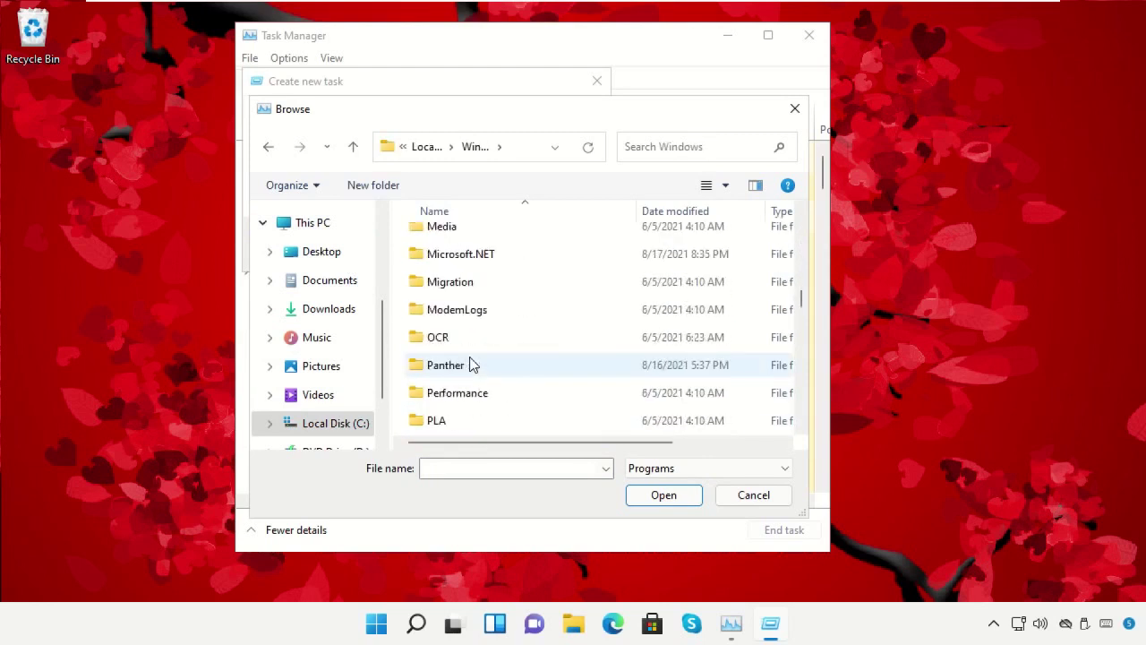
scroll(472, 362, "down", 7)
left_click(481, 344)
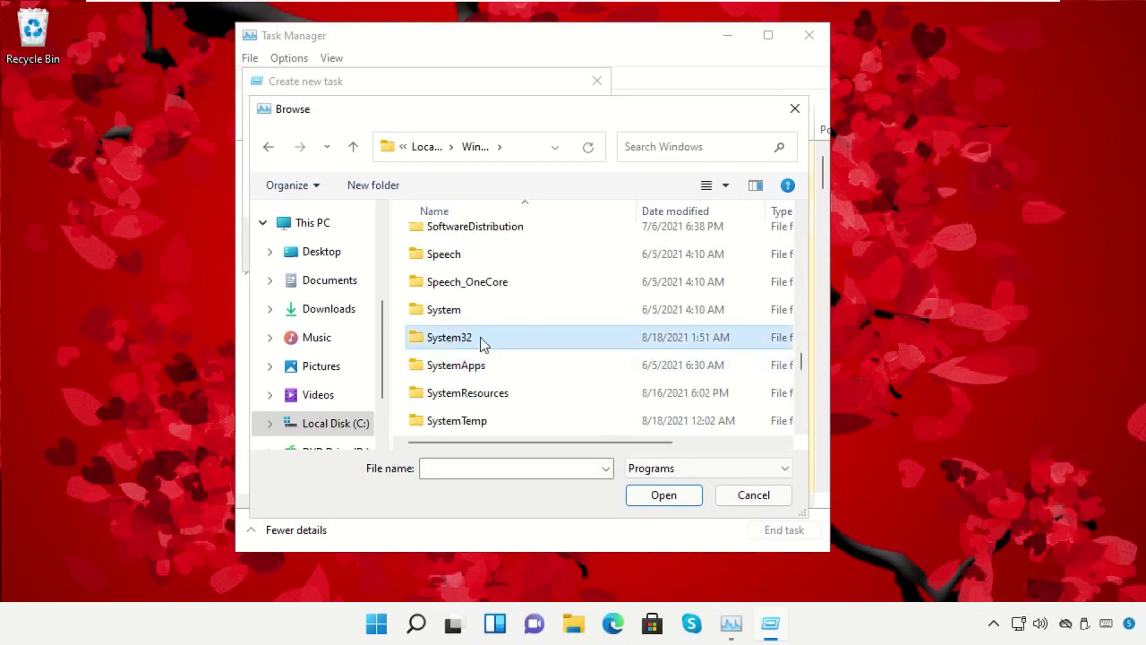
left_click(668, 496)
scroll(487, 373, "down", 6)
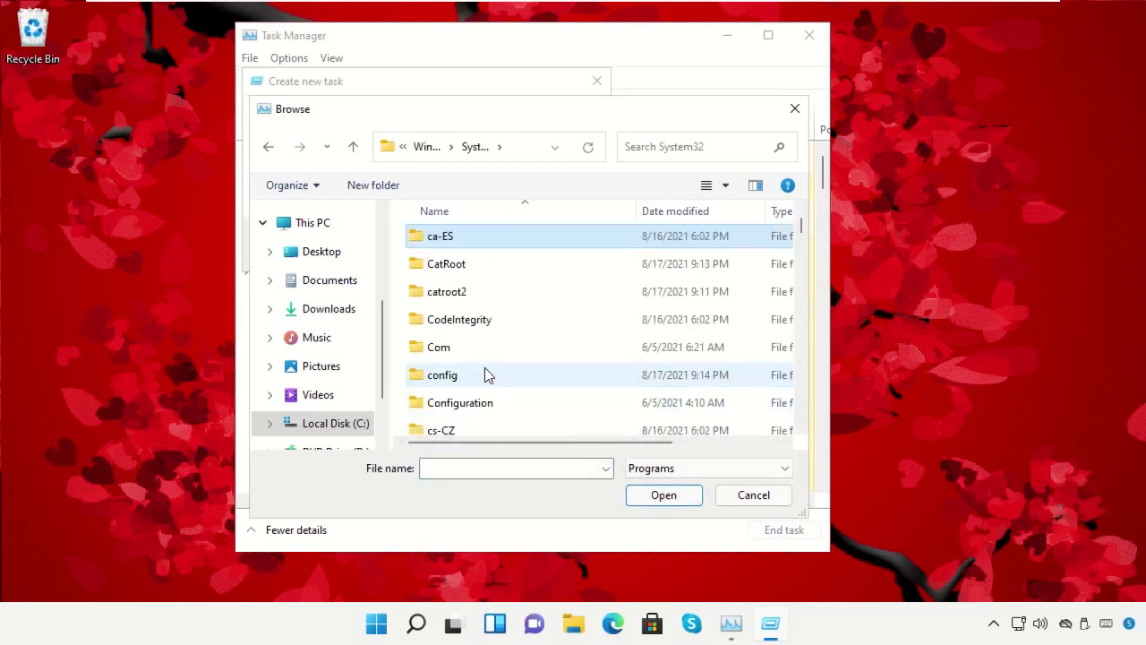
key("c")
key("h")
scroll(486, 375, "down", 6)
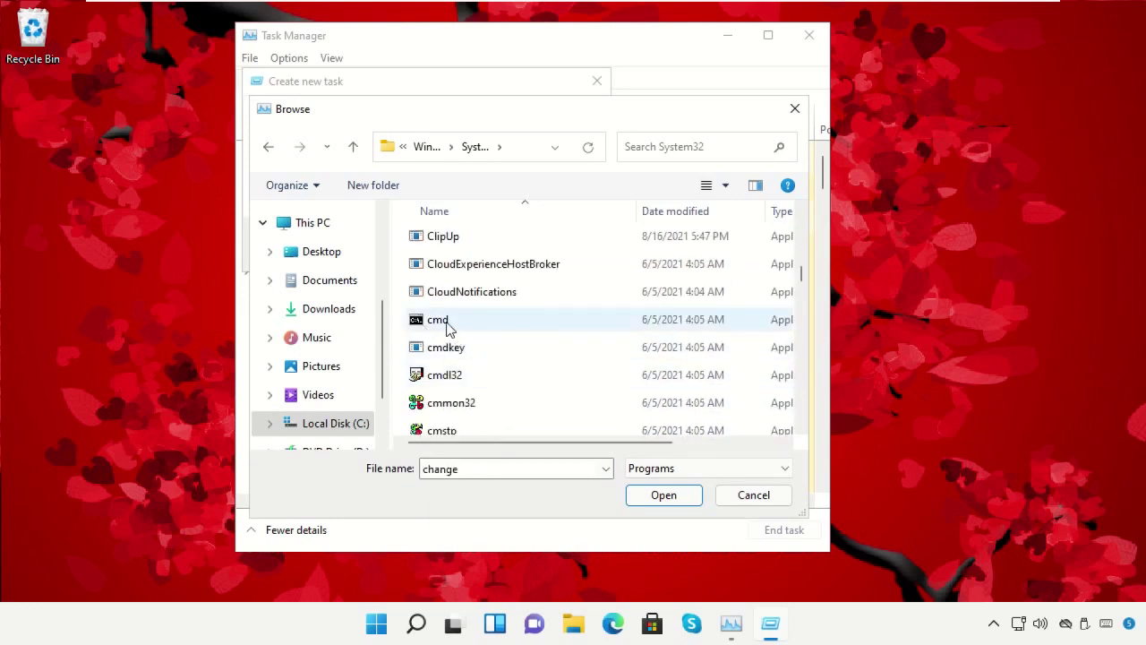
left_click(447, 327)
left_click(663, 494)
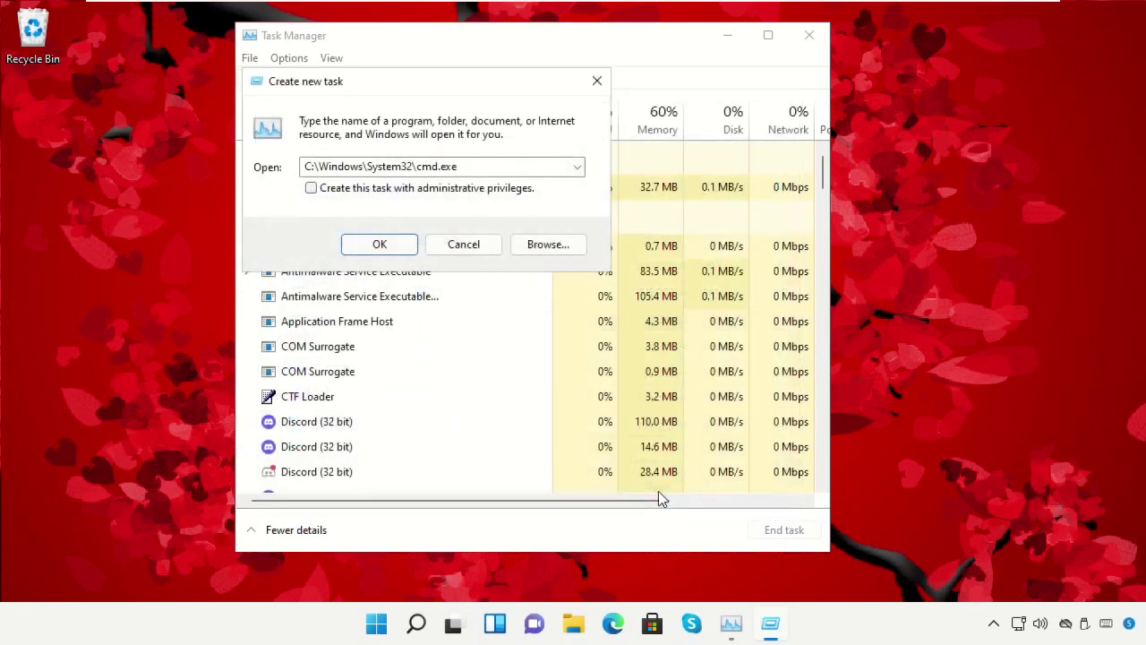
Run cmd.exe with administrative privileges and close Task Manager
left_click(311, 189)
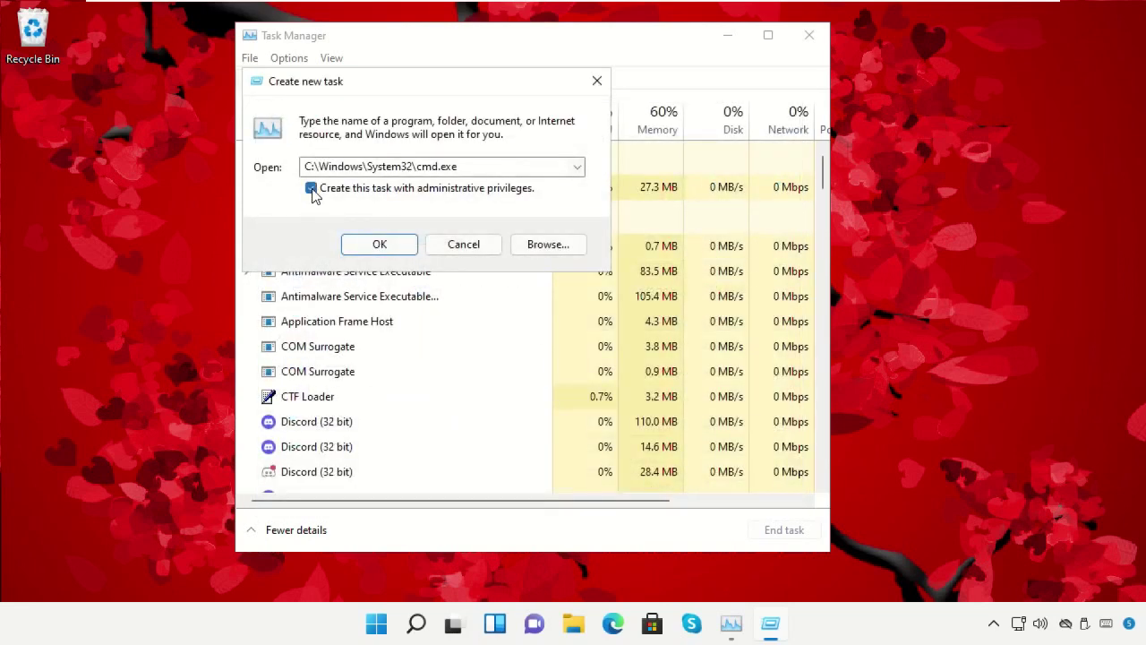
left_click(379, 246)
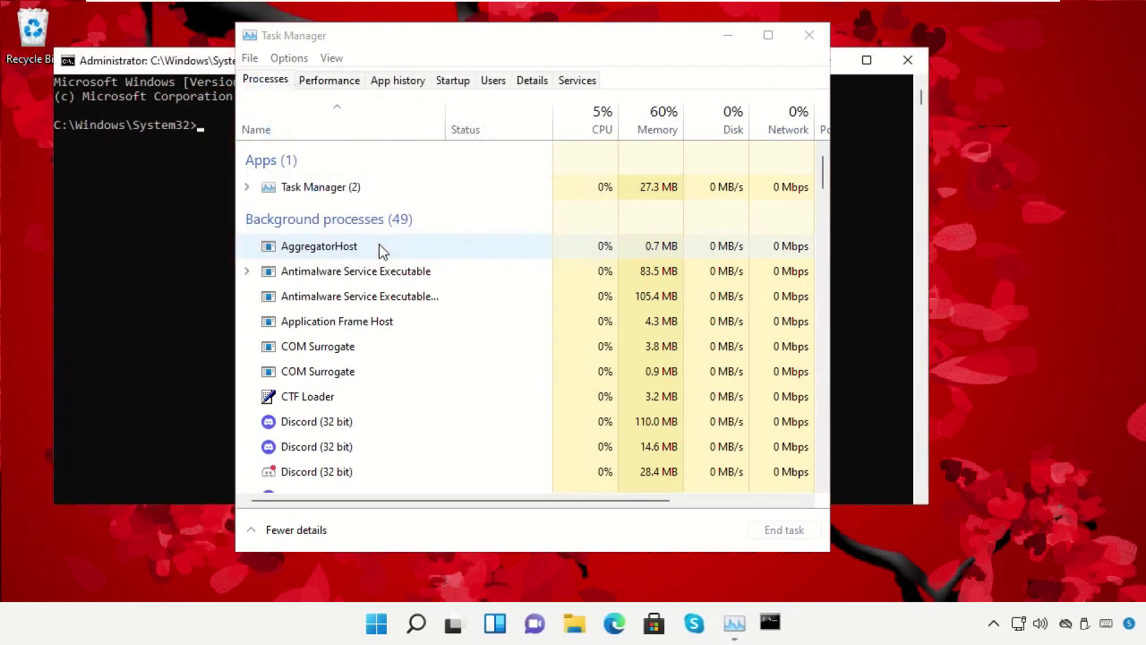
left_click(809, 36)
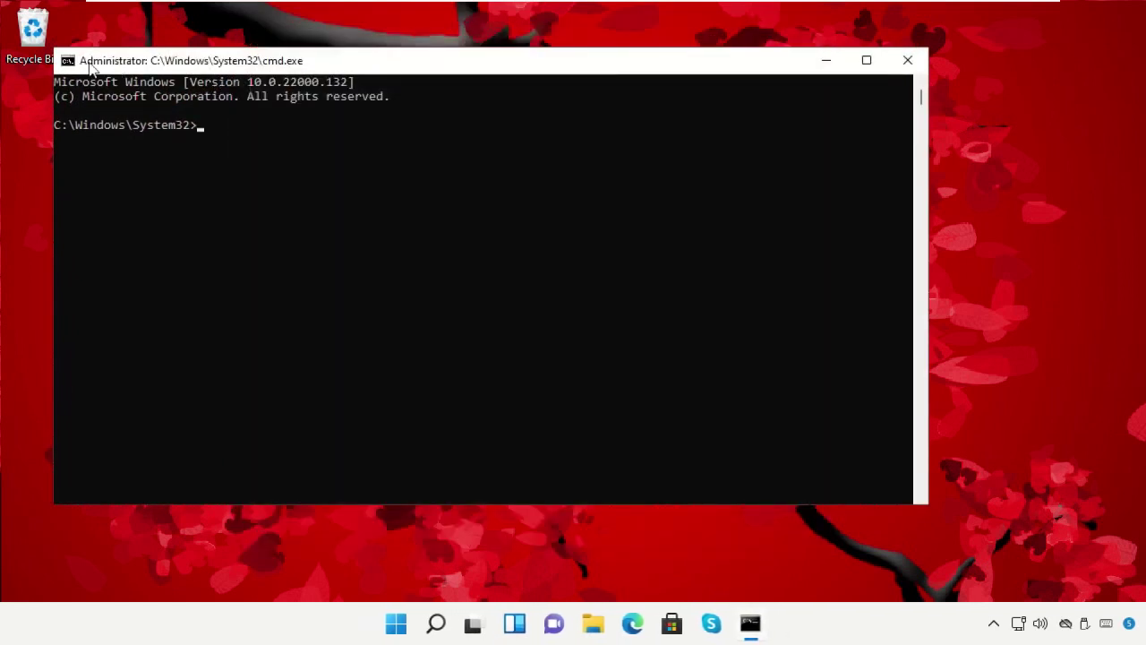
Shrink the command prompt window, run gpupdate in it, and exit the console
left_click_drag(53, 48, 271, 123)
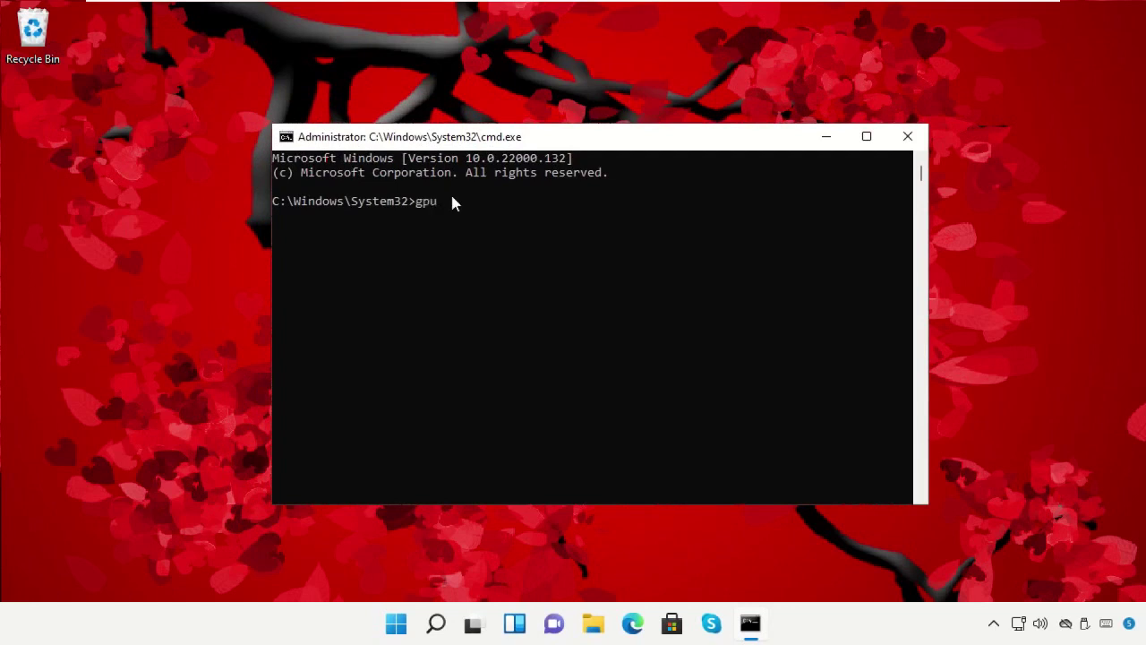
type("date")
key("Return")
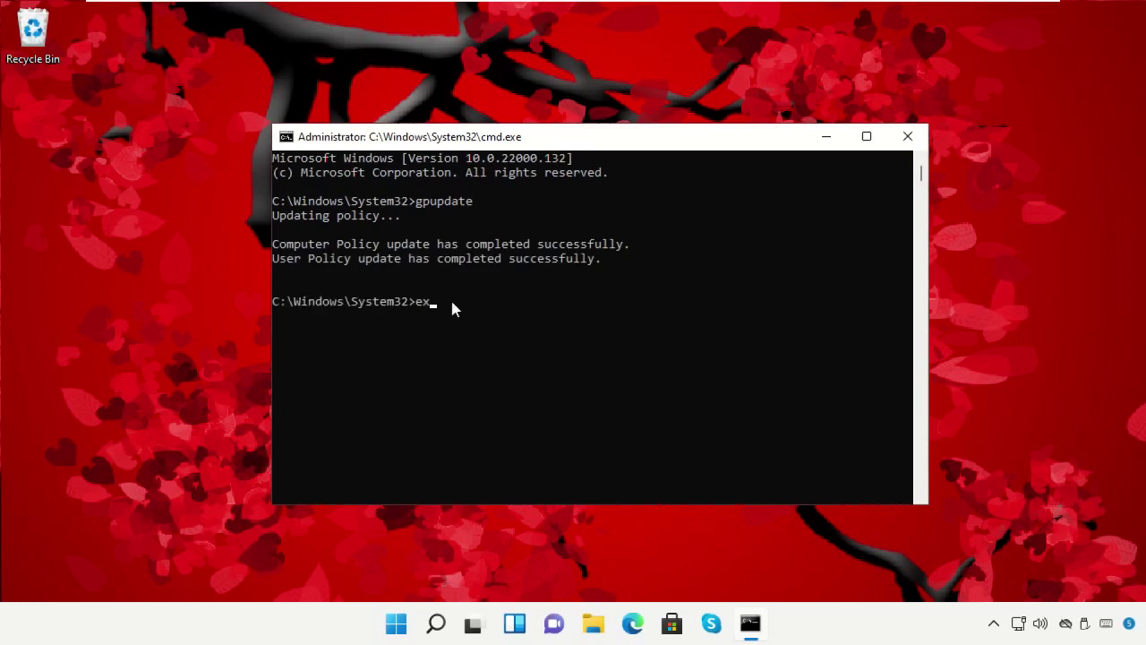
key("Return")
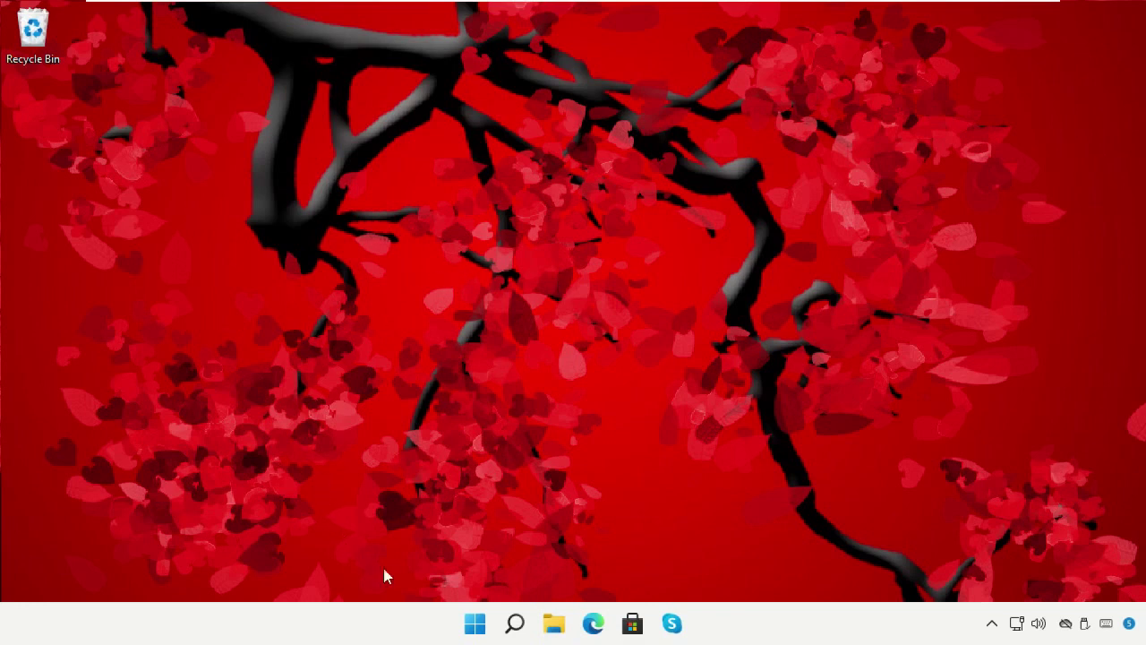
Search Windows for "Services" and open the Services app
left_click(515, 623)
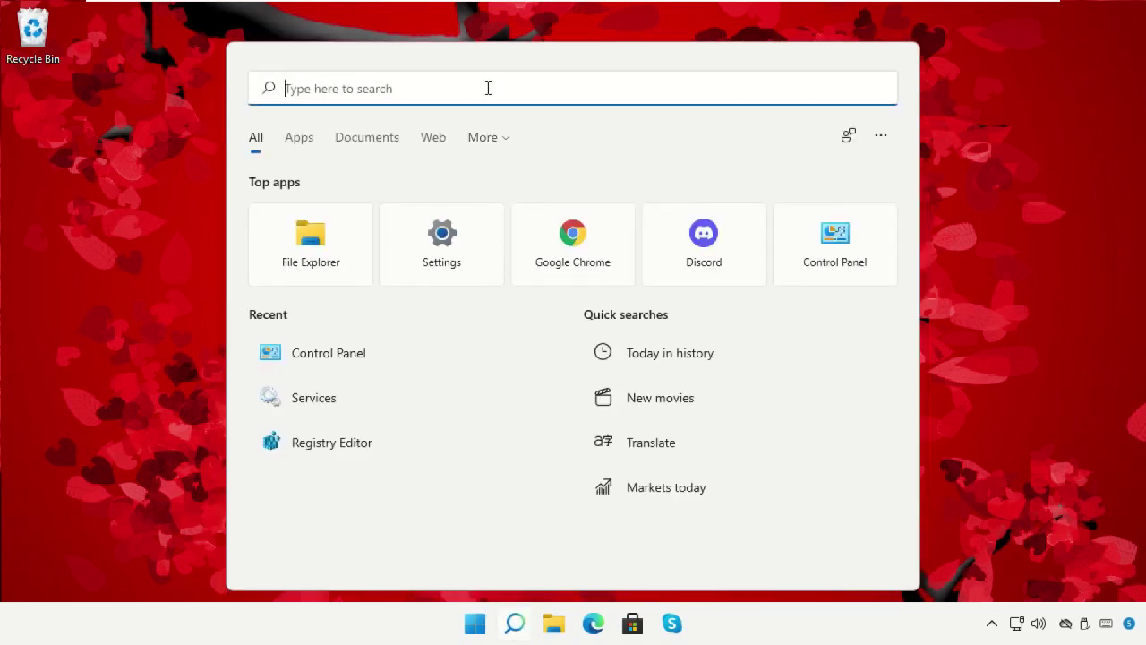
type("Services")
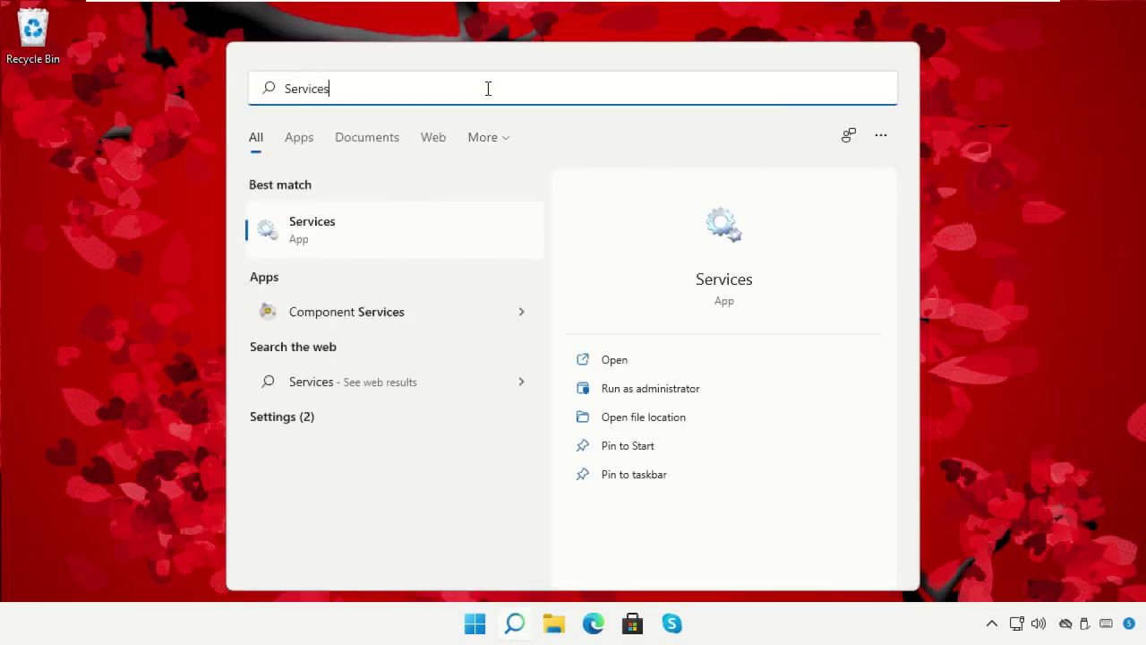
left_click(377, 249)
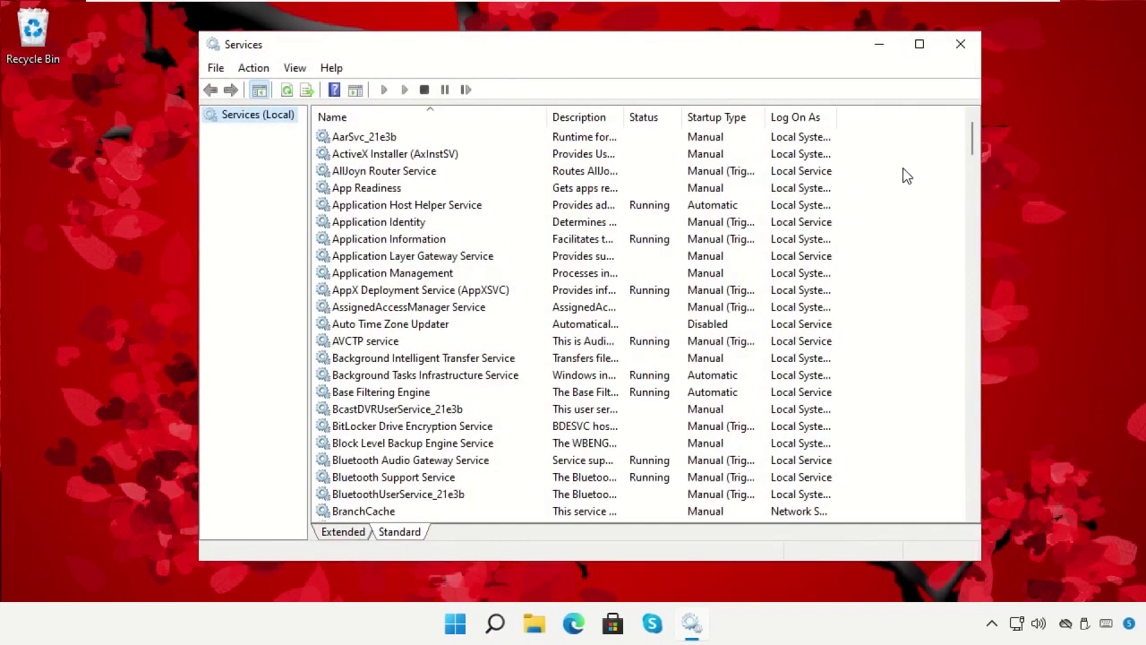
Set the startup type of the Function Discovery Resource Publication service to Automatic (Delayed Start) and apply it
left_click_drag(972, 152, 974, 247)
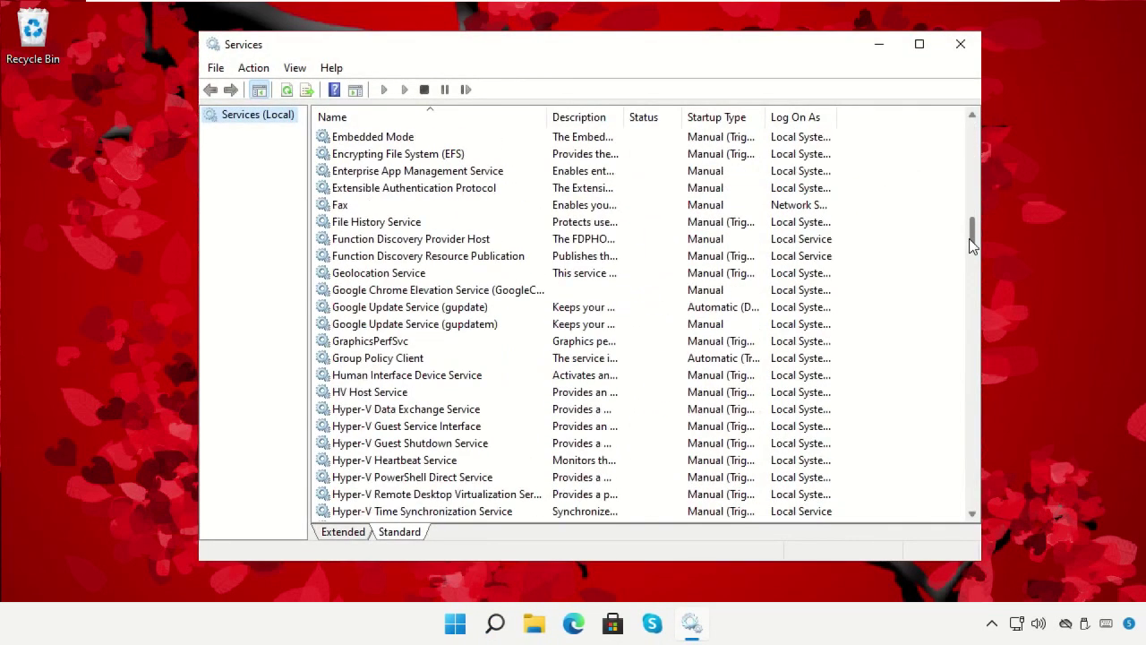
left_click(456, 259)
right_click(386, 257)
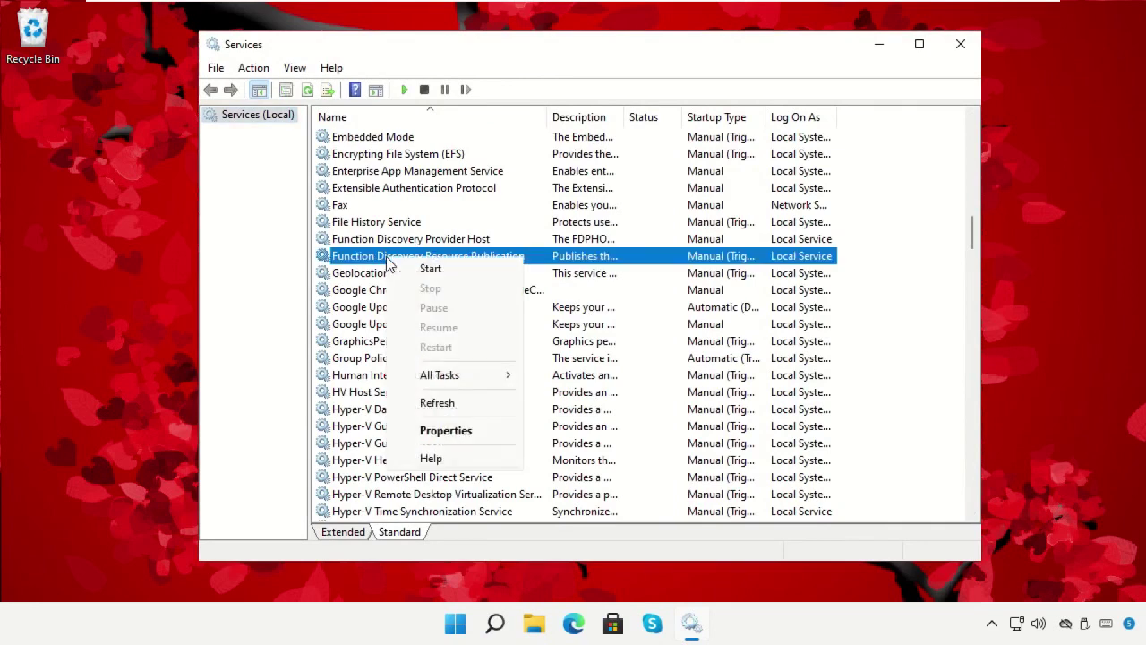
left_click(489, 432)
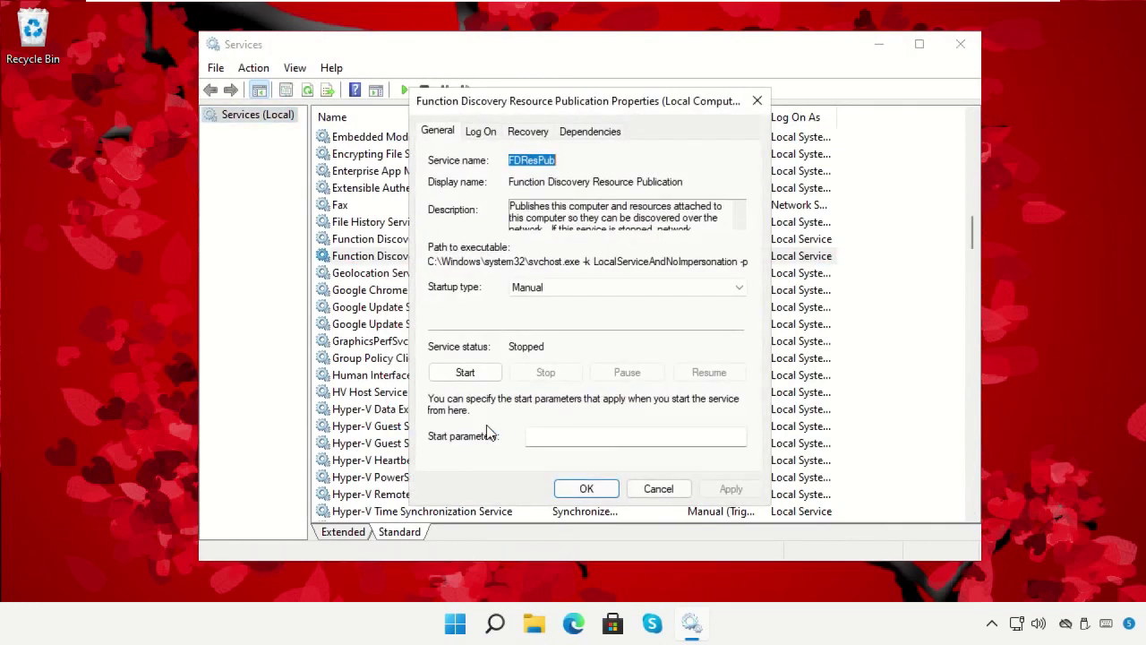
left_click(521, 289)
left_click(537, 303)
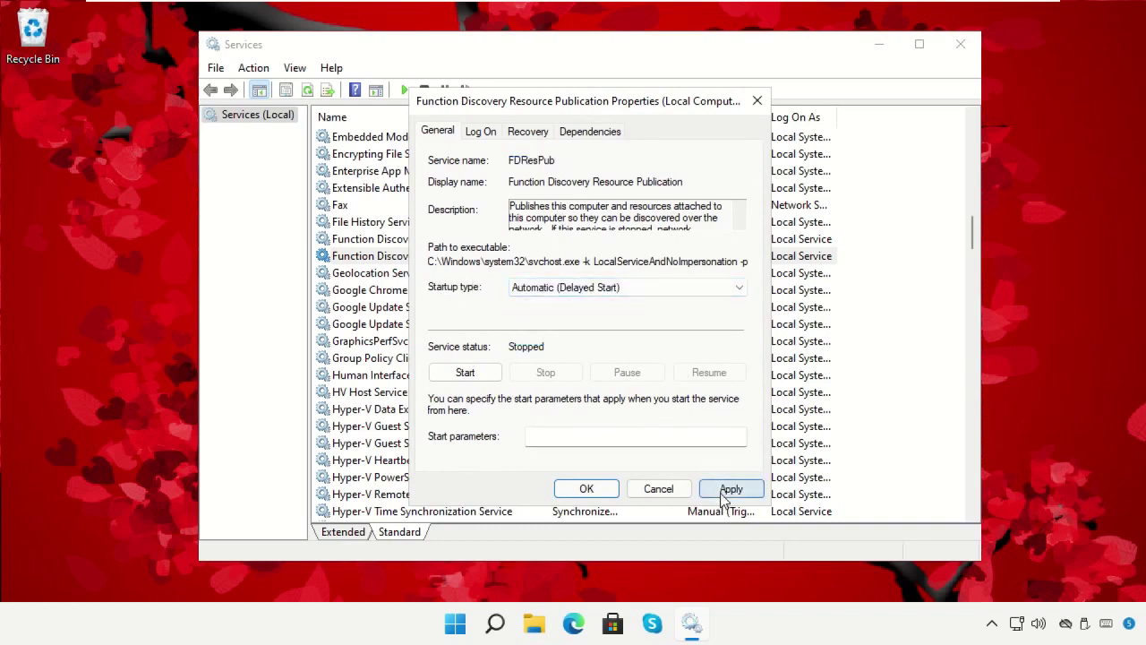
left_click(725, 490)
Start the Function Discovery Resource Publication service, accept its properties, and close the Services window
left_click(490, 370)
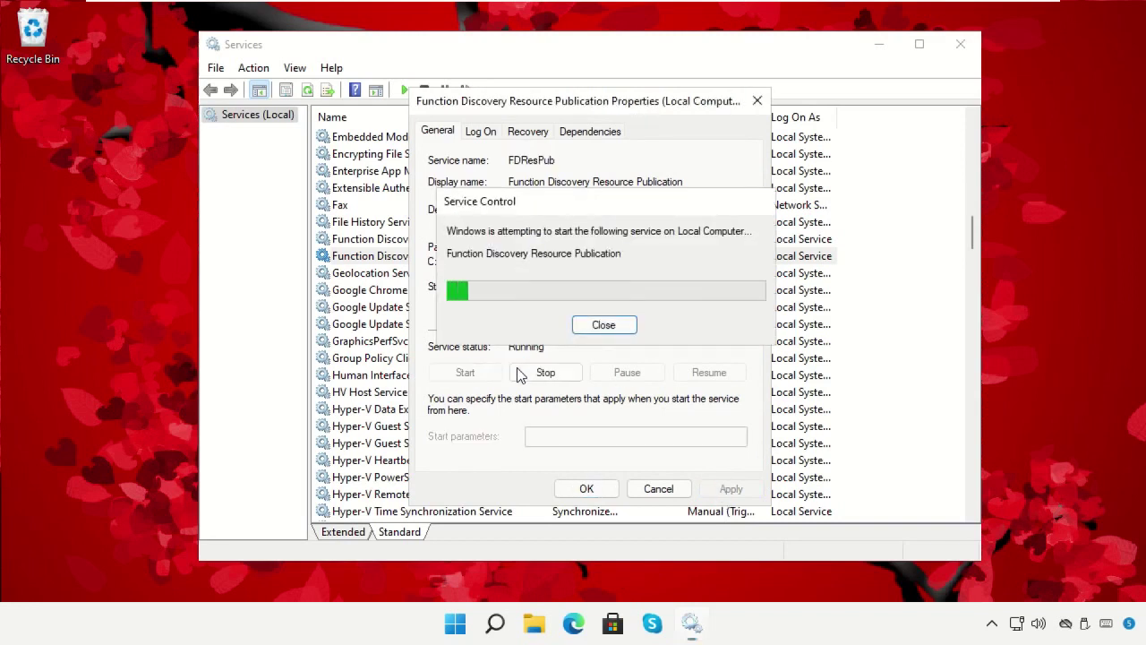
left_click(586, 488)
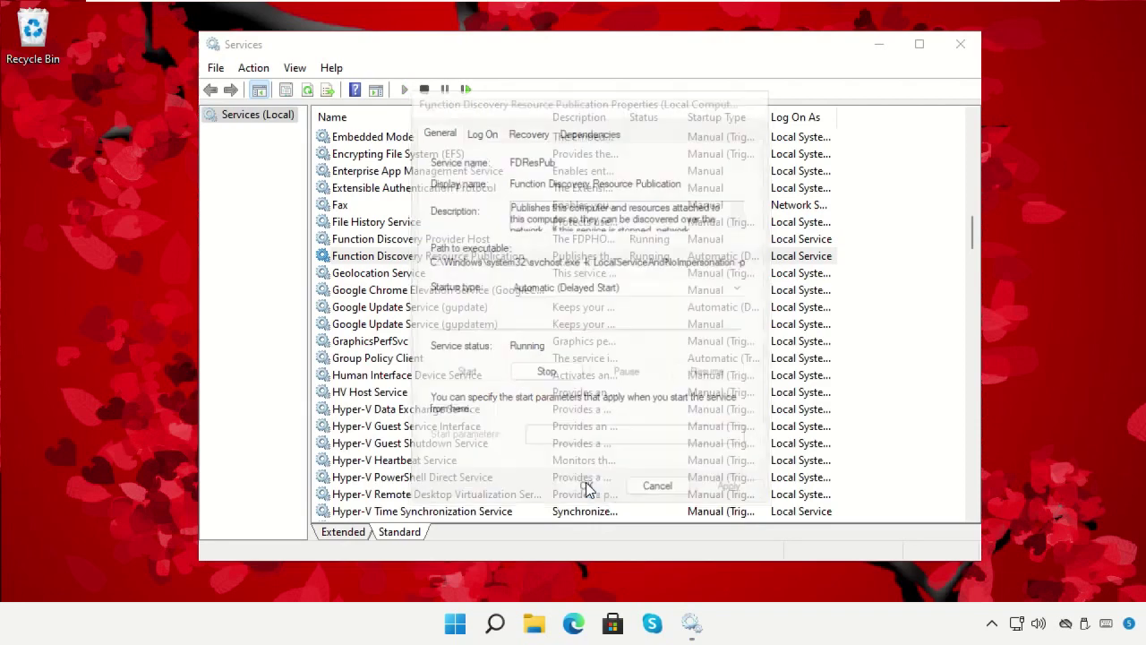
left_click(960, 44)
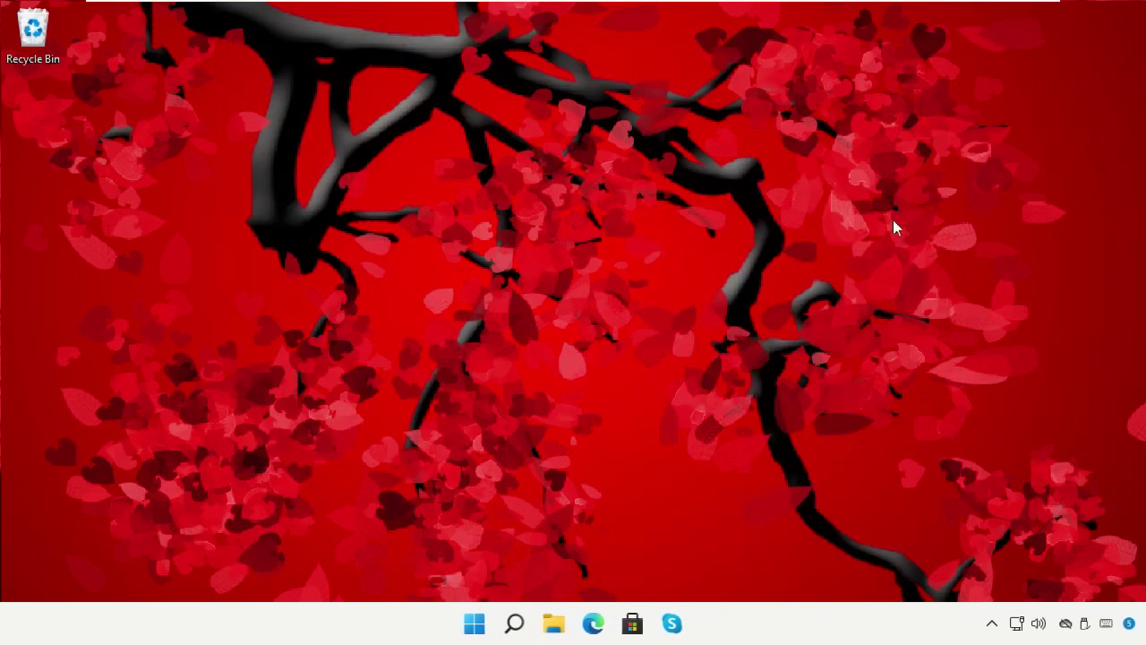
left_click(472, 619)
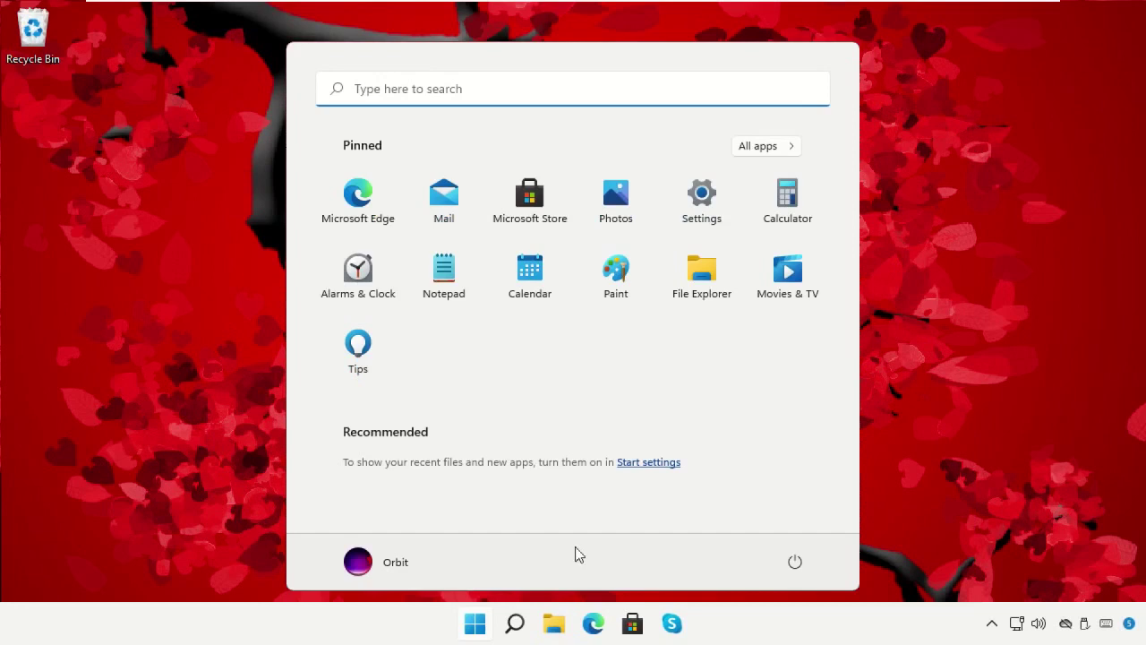
left_click(786, 569)
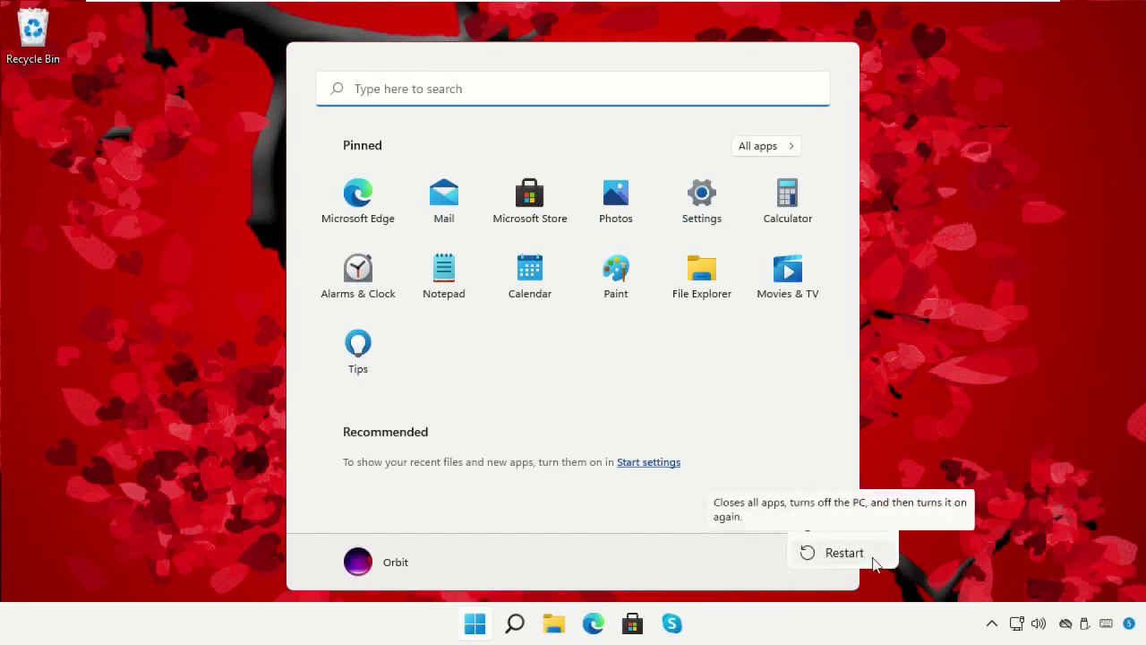
left_click(902, 305)
left_click(902, 303)
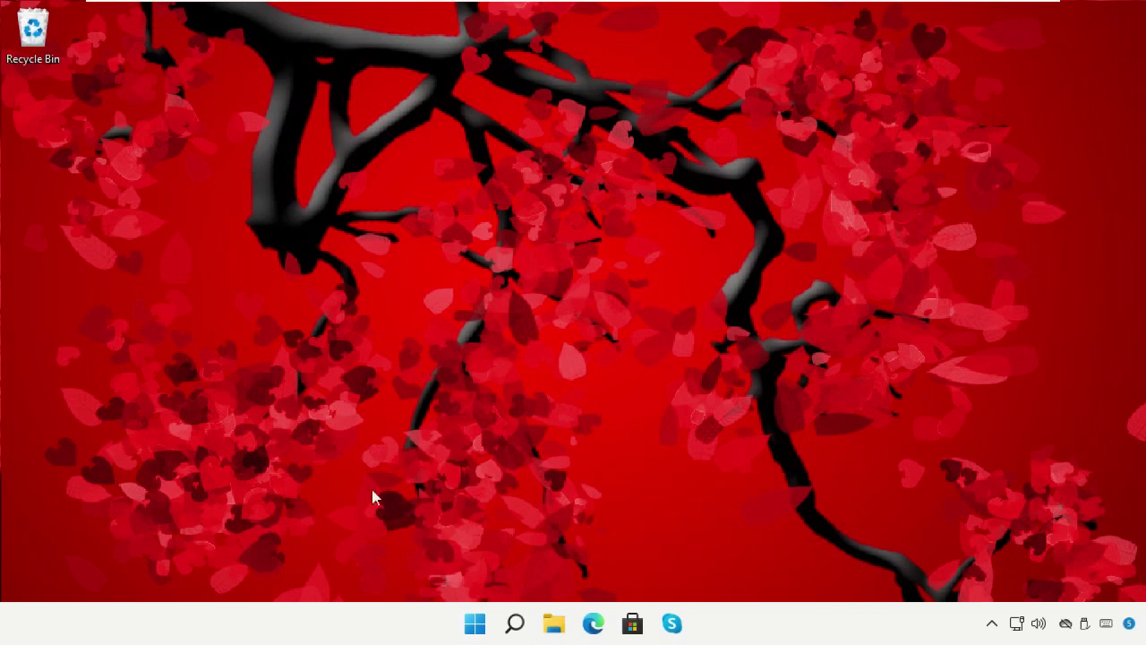
Search Windows for "Settings" and open the Settings app
left_click(514, 623)
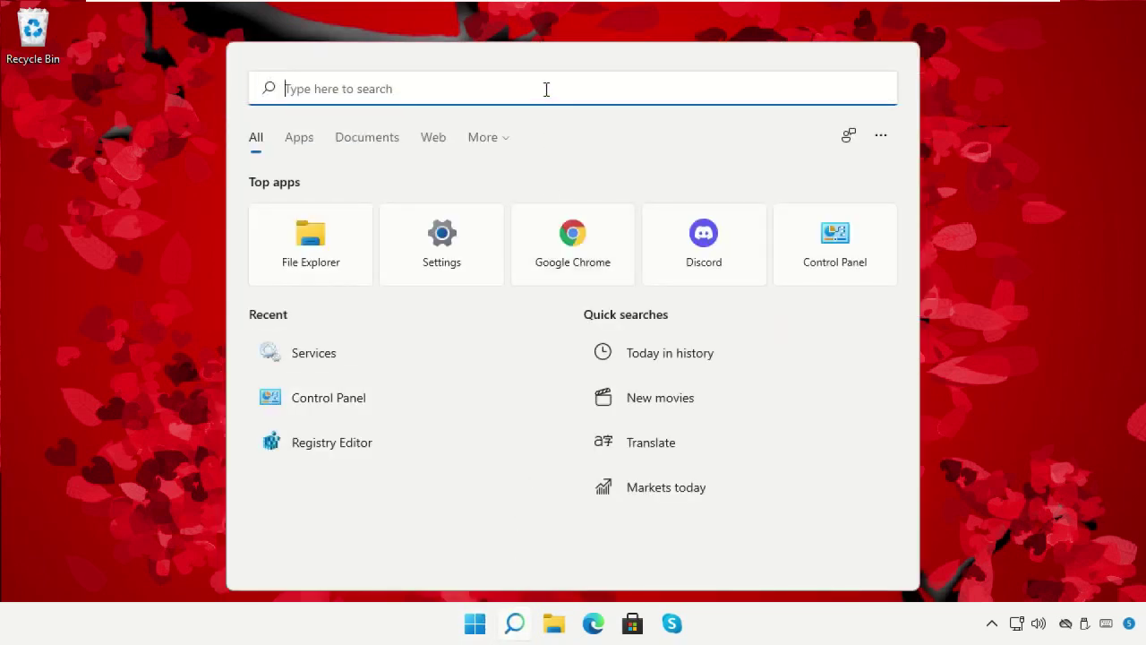
type("Settings")
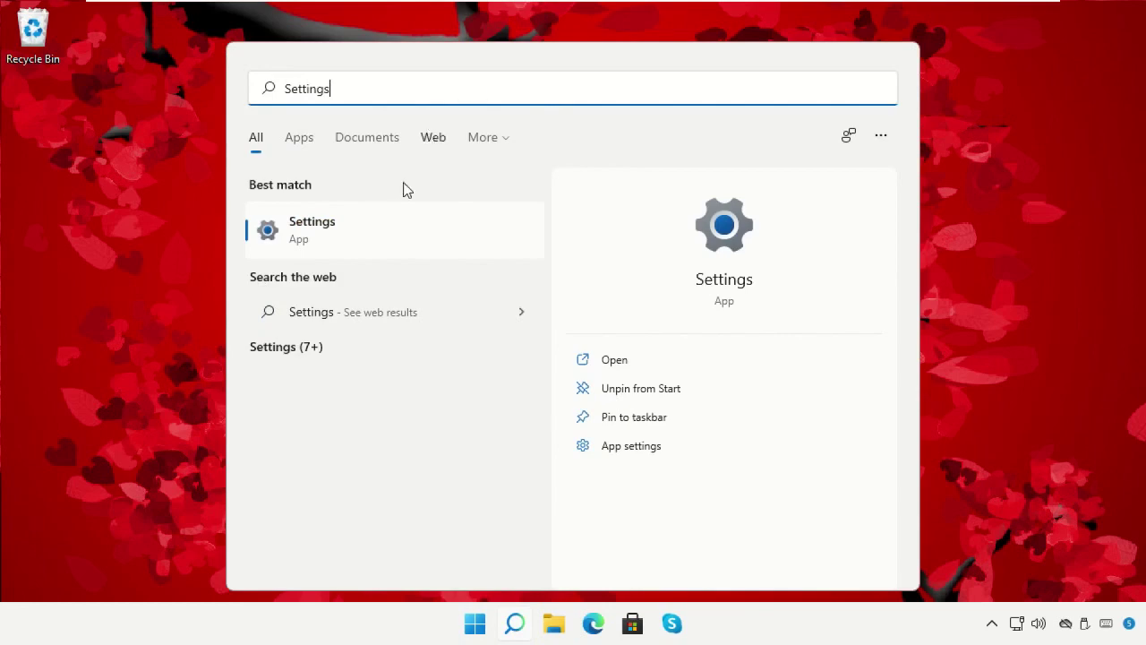
left_click(398, 240)
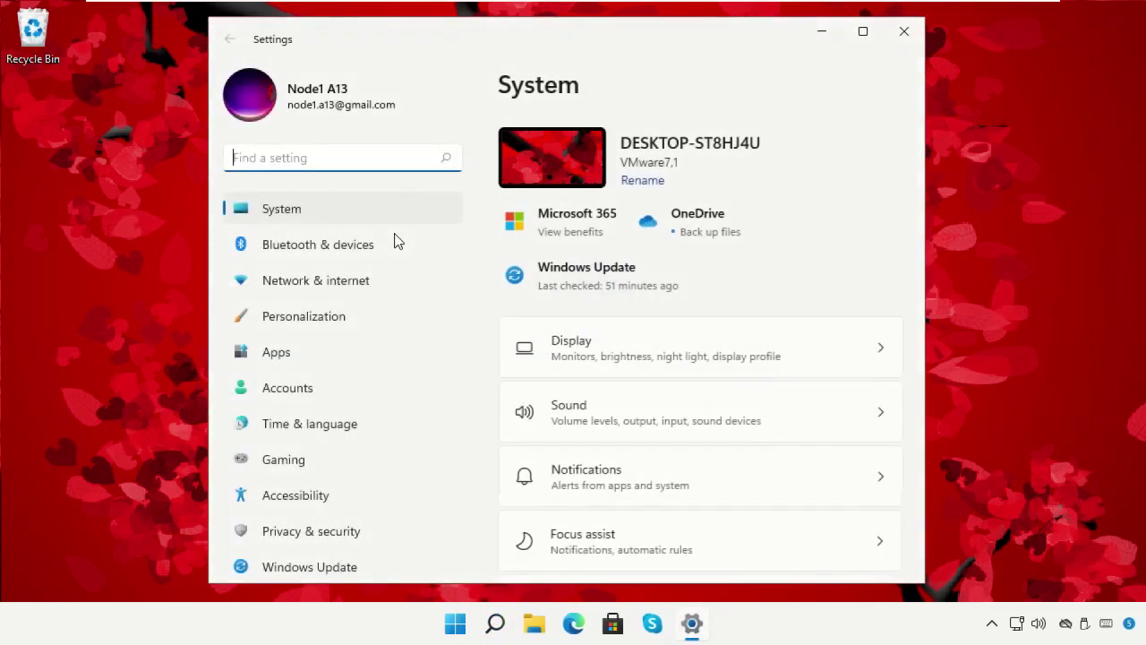
Open the Delivery Optimization page from the advanced options of Windows Update
left_click(333, 571)
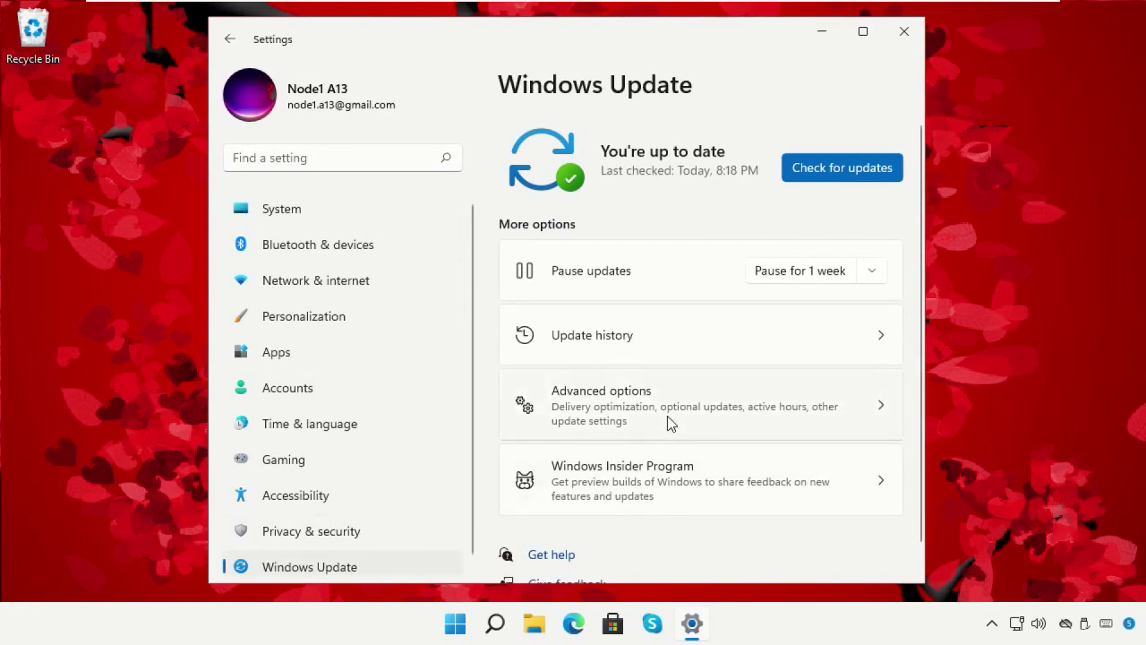
left_click(668, 416)
scroll(668, 416, "down", 3)
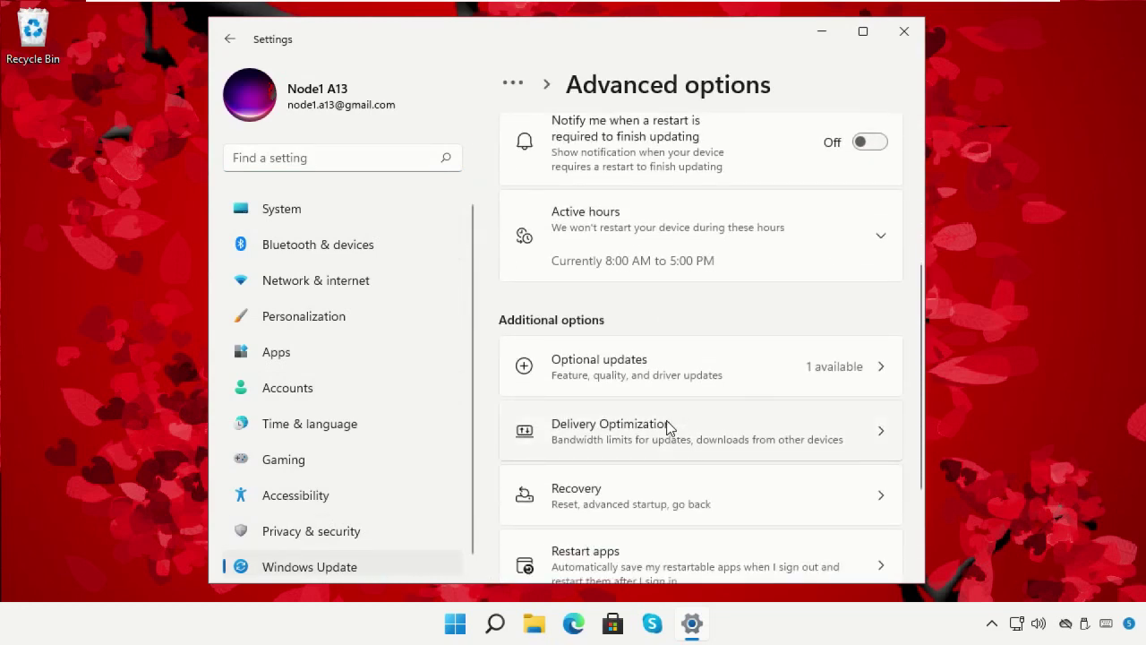
left_click(666, 427)
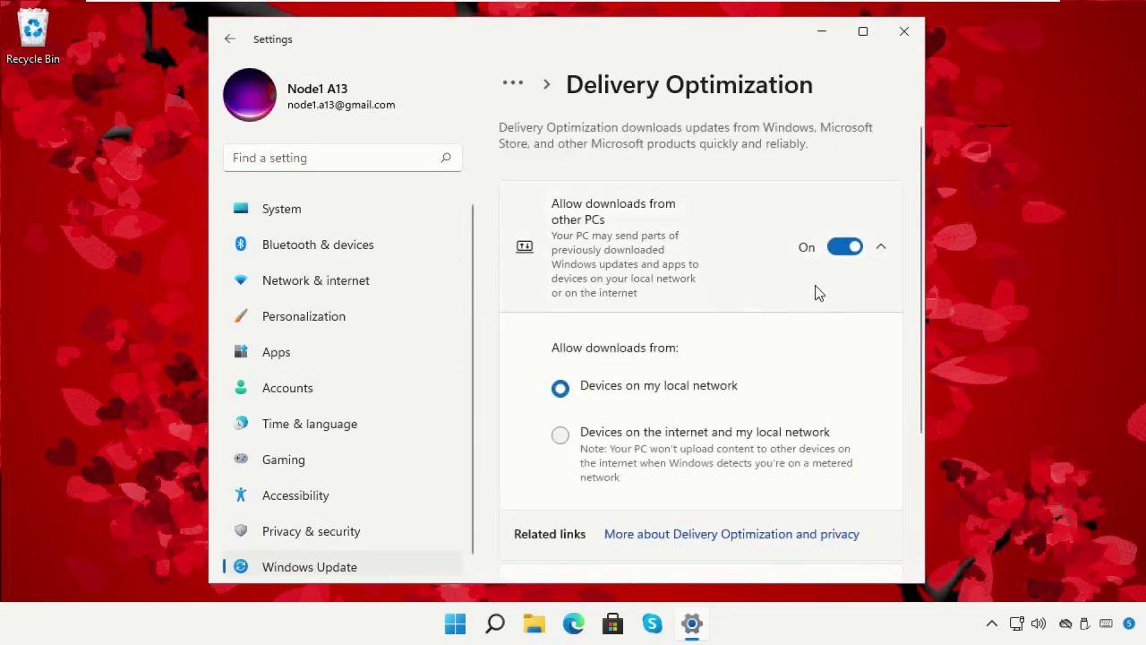
Turn off downloads from other PCs in Delivery Optimization and close Settings
left_click(842, 250)
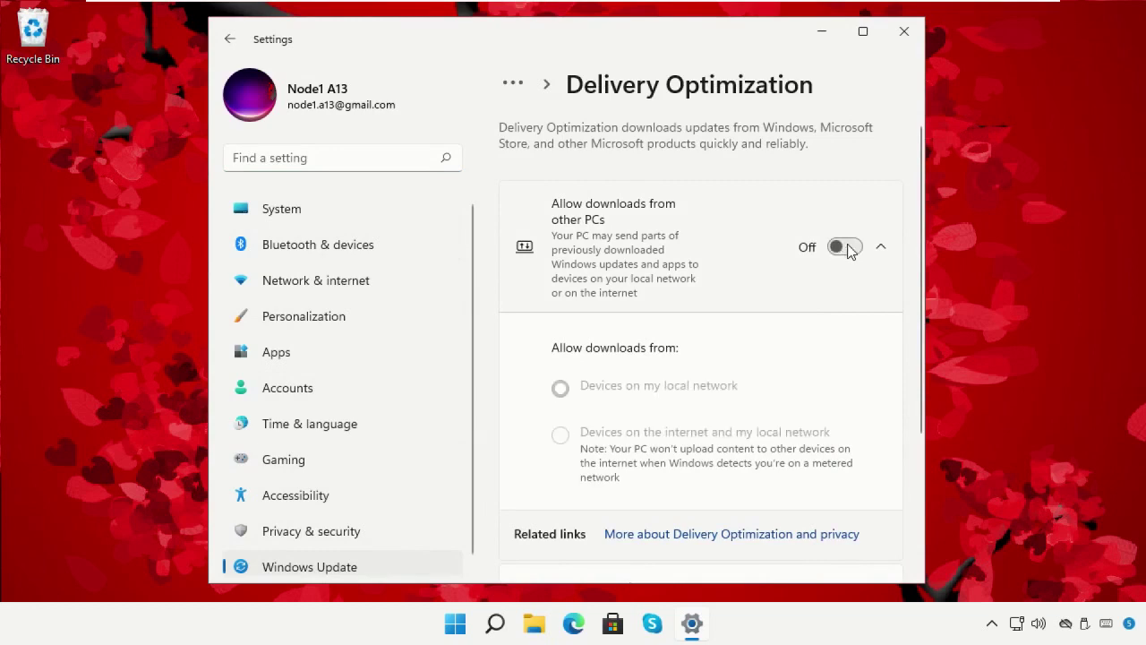
left_click(902, 31)
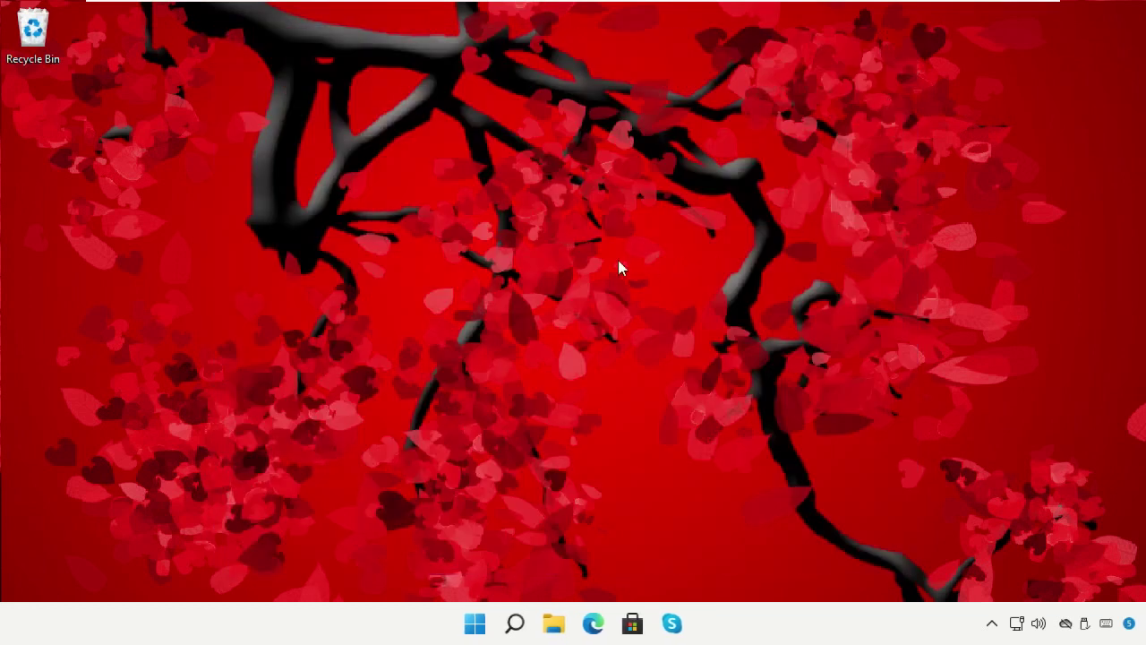
Search Windows for "Settings" and open the Settings app
left_click(514, 624)
type("Settings")
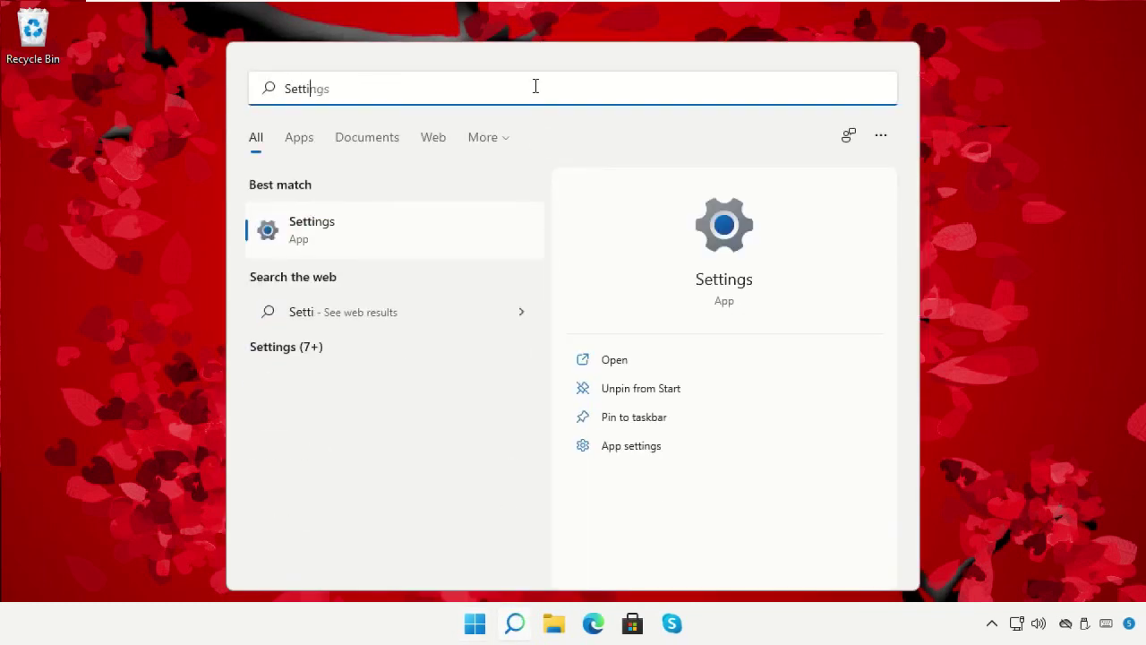
left_click(402, 232)
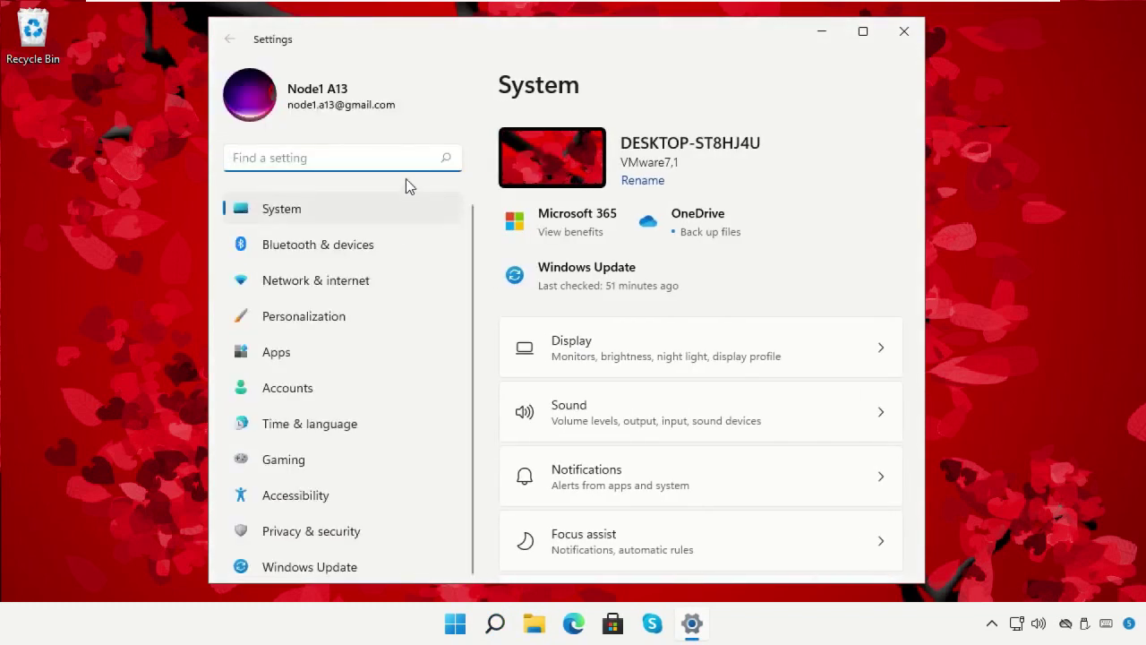
Search the settings for "Troubleshoot settings" and open the Other troubleshooters page from there
type("Tr")
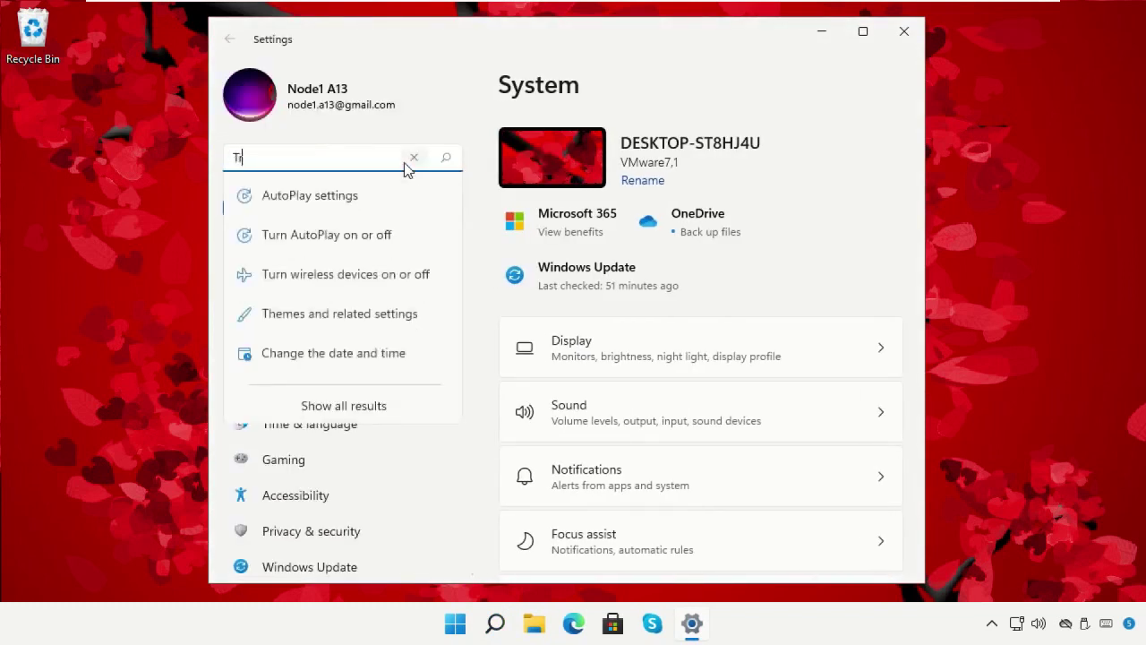
type("oubleshoot settings")
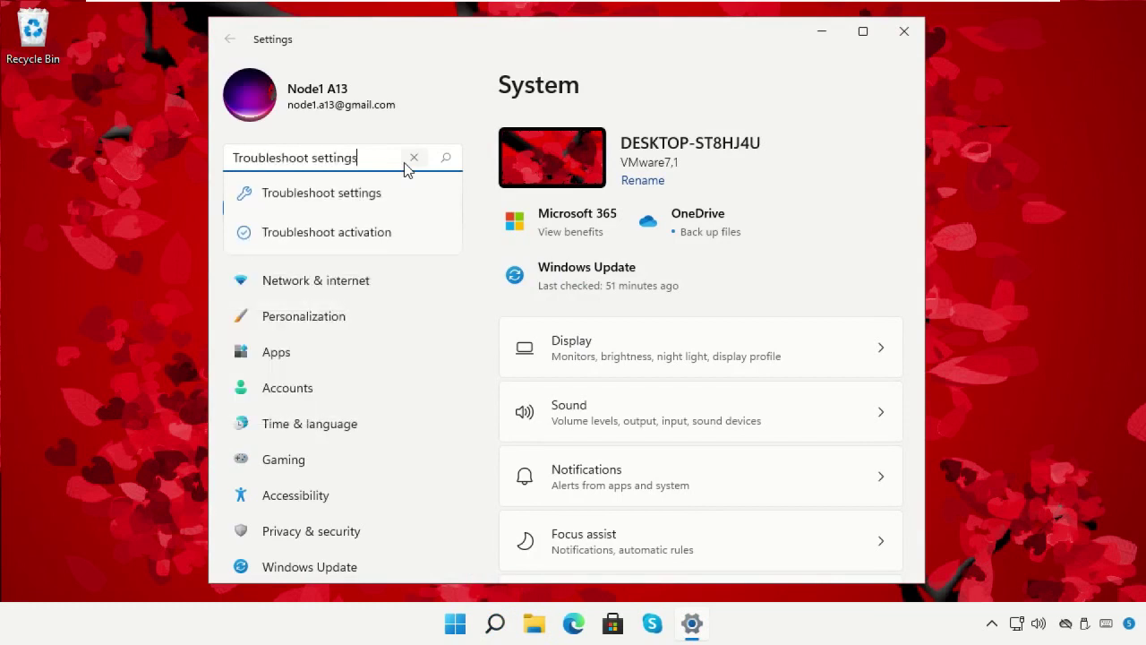
left_click(397, 188)
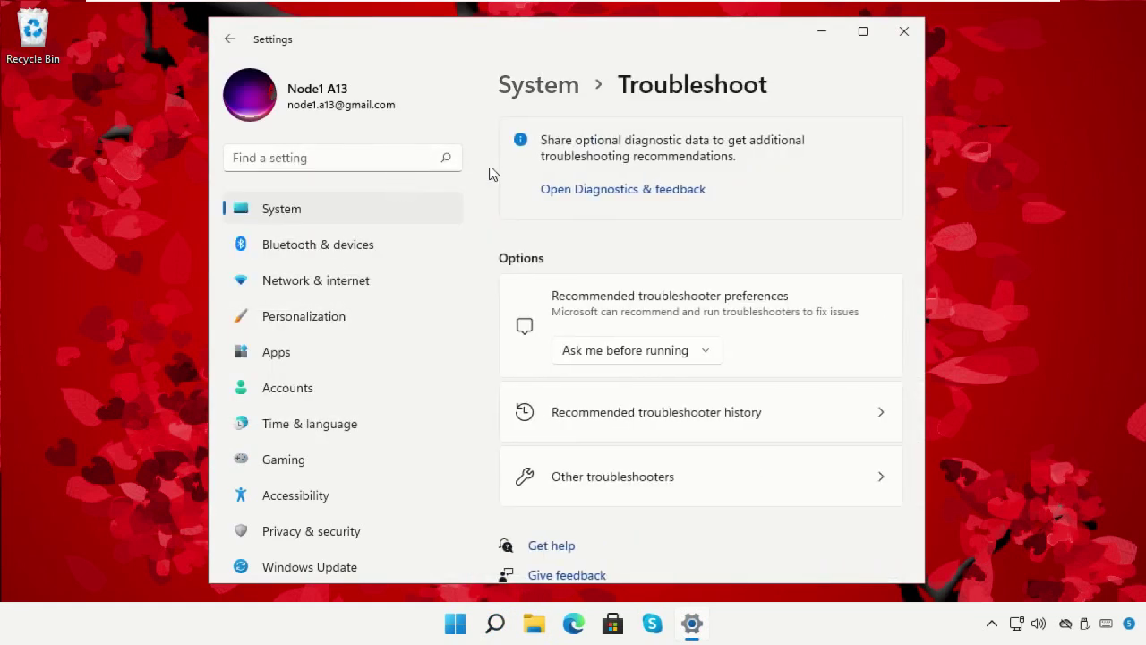
left_click(661, 462)
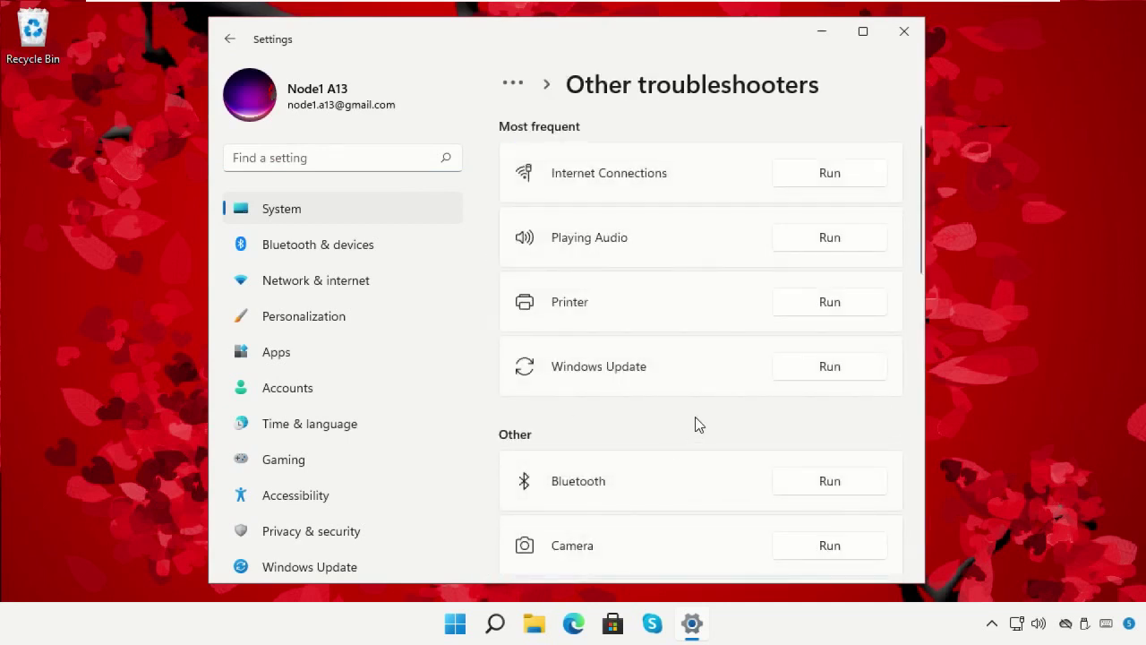
Run the Windows Store Apps troubleshooter, skip enabling User Account Control, and close the troubleshooter and Settings
scroll(728, 410, "down", 3)
scroll(899, 430, "down", 8)
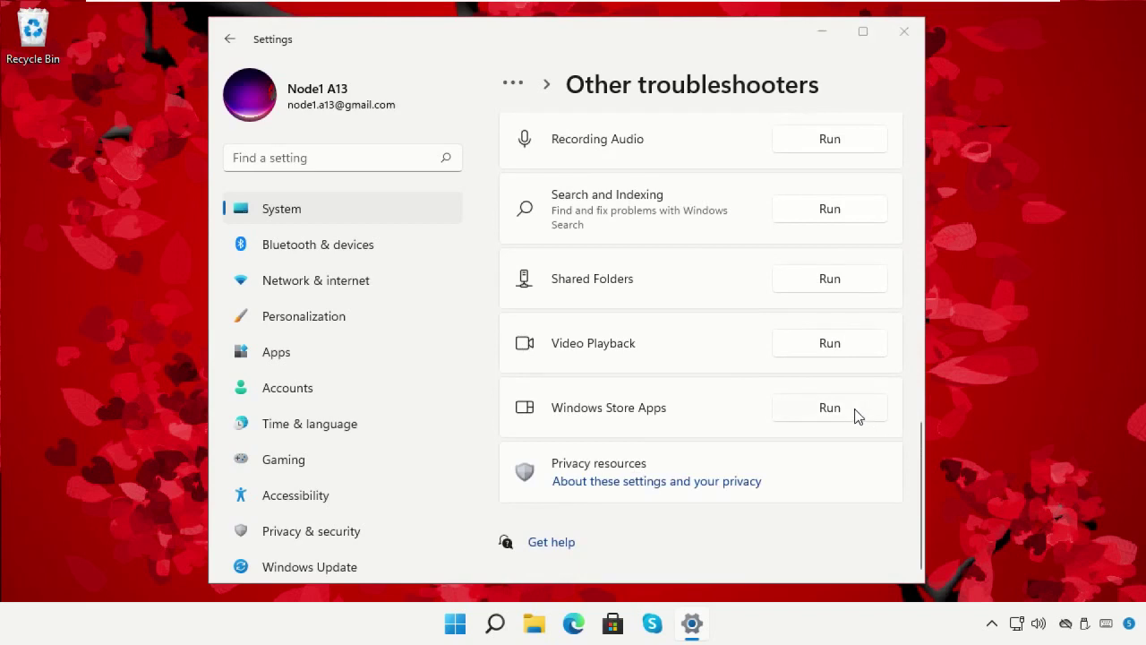
left_click(855, 415)
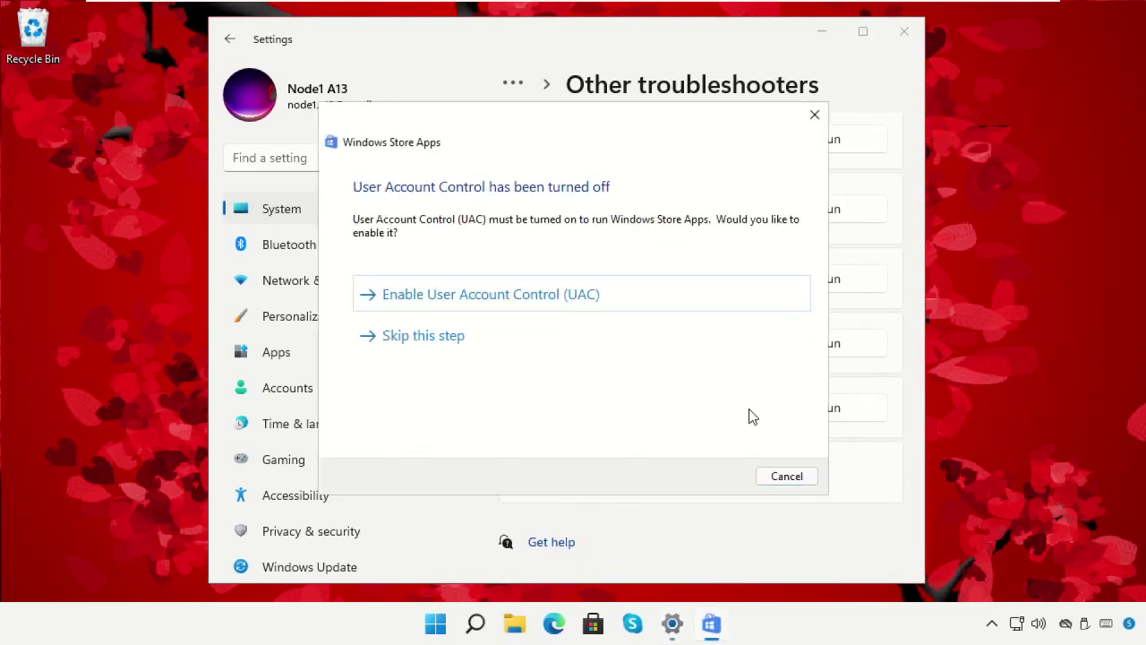
left_click(468, 343)
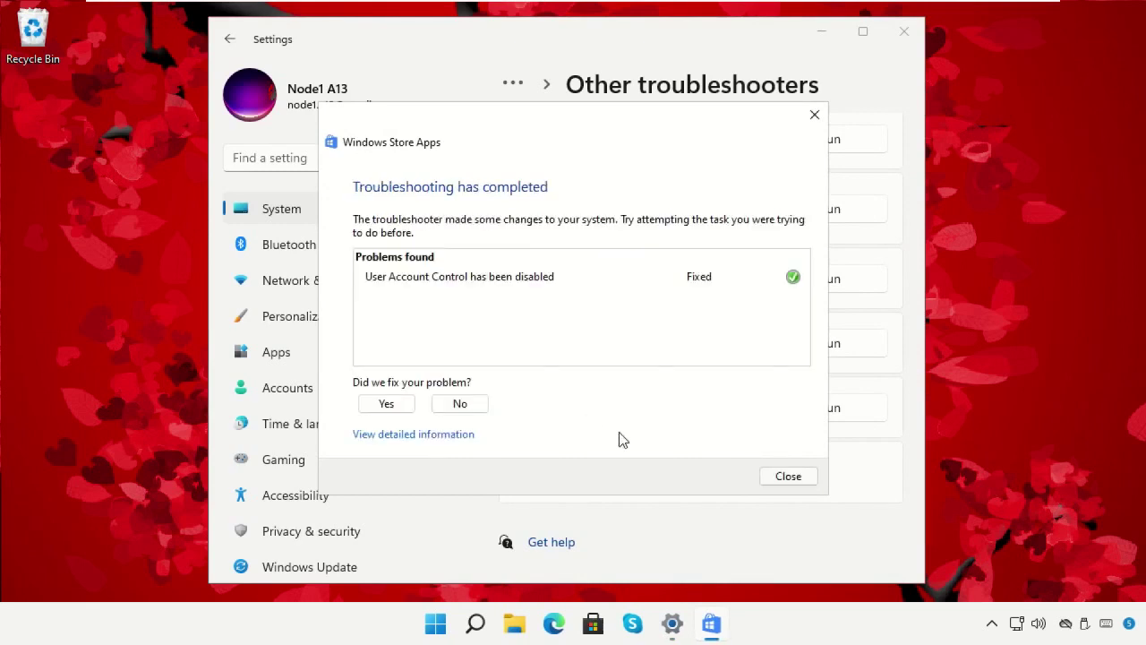
left_click(768, 473)
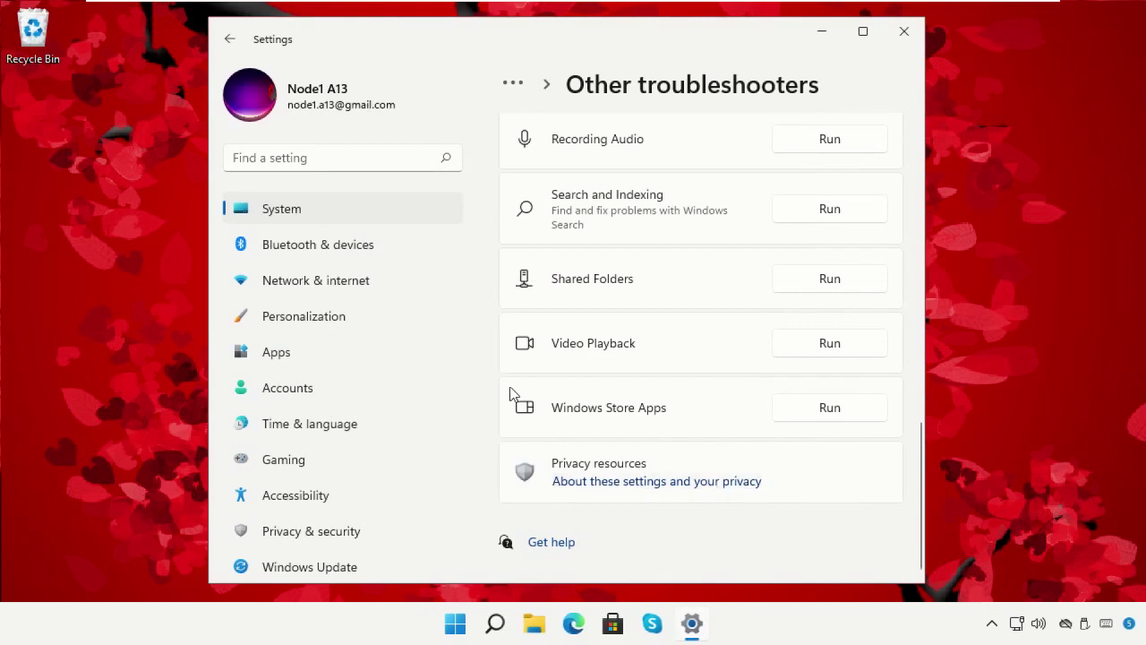
left_click(895, 35)
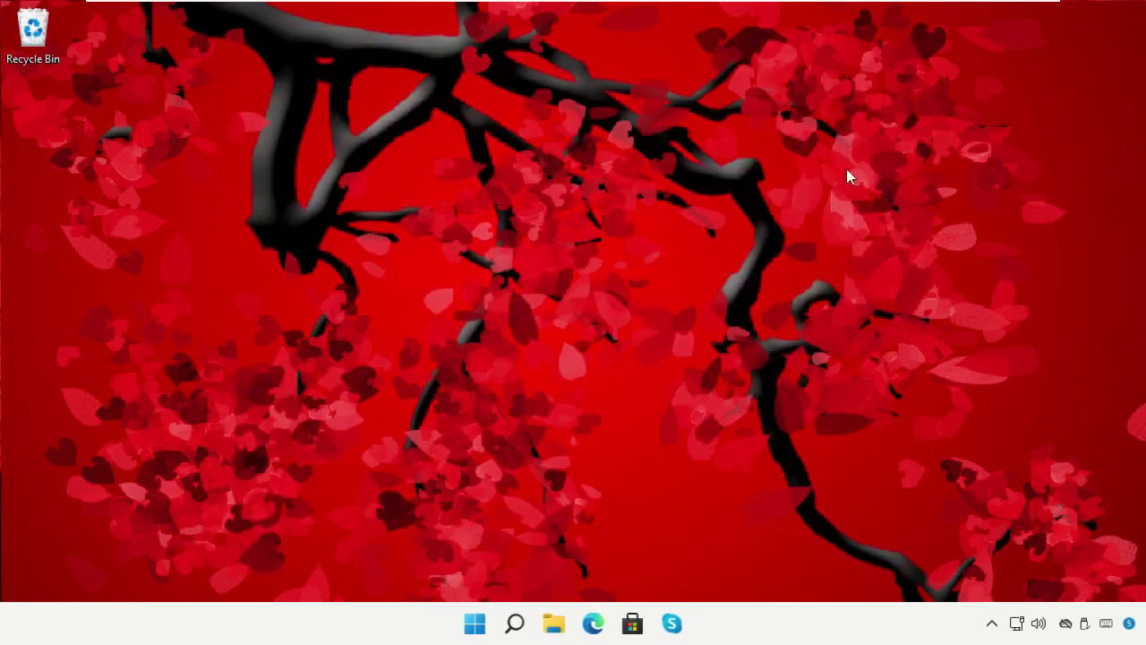
left_click(467, 616)
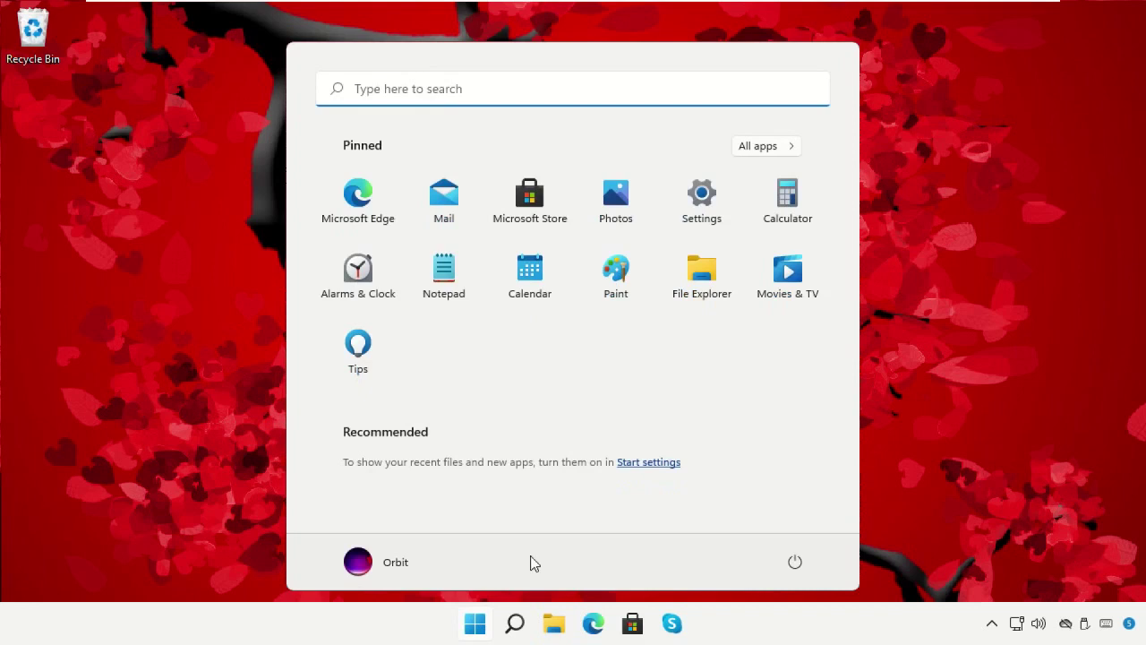
left_click(789, 569)
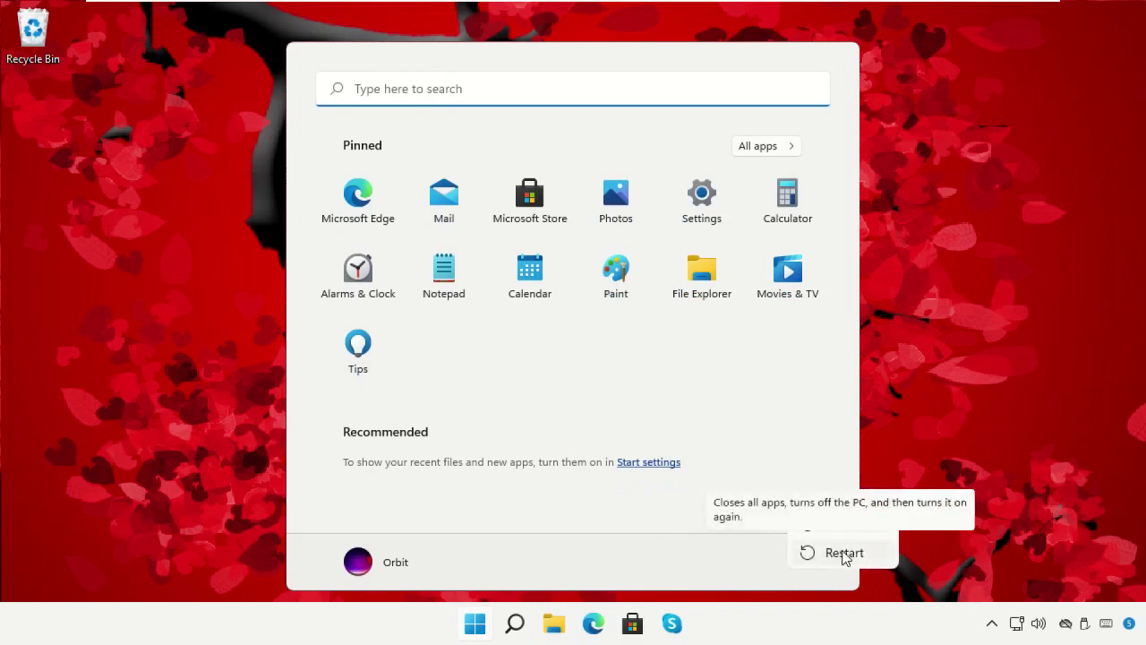
left_click(902, 304)
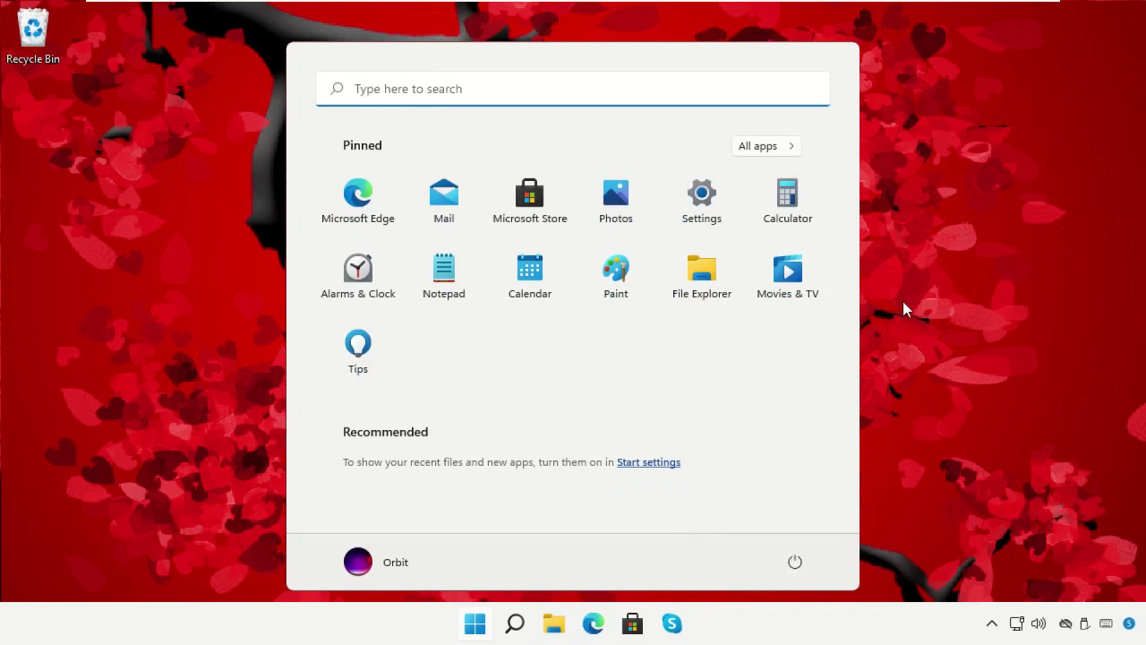
left_click(902, 301)
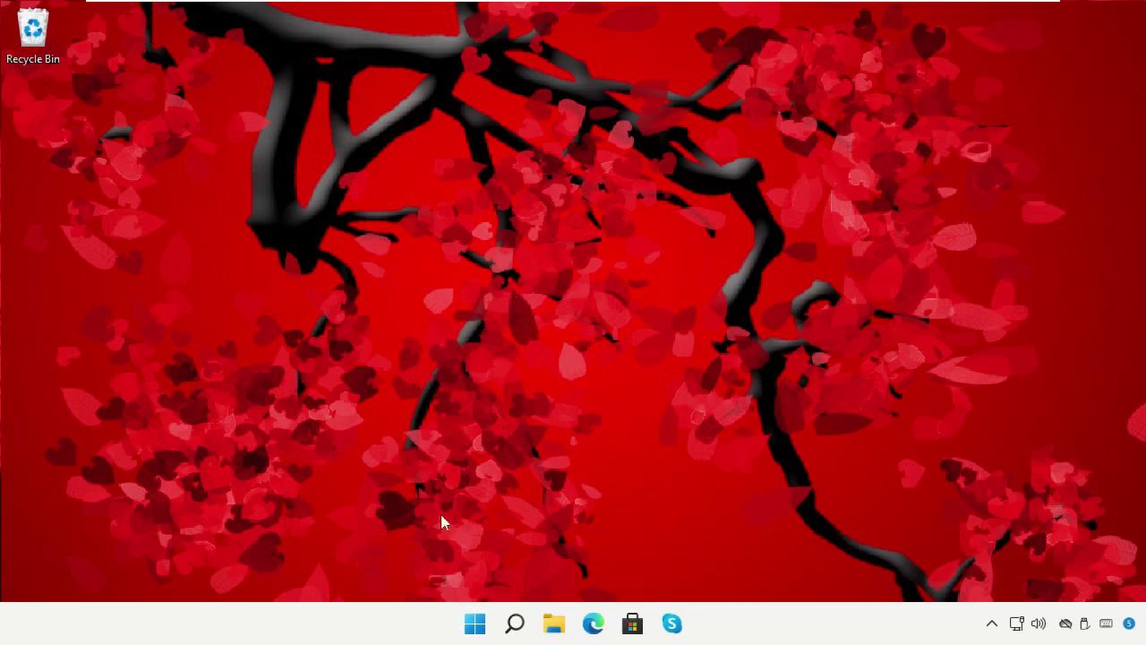
Search Windows for "Component Services" and open the app
left_click(509, 616)
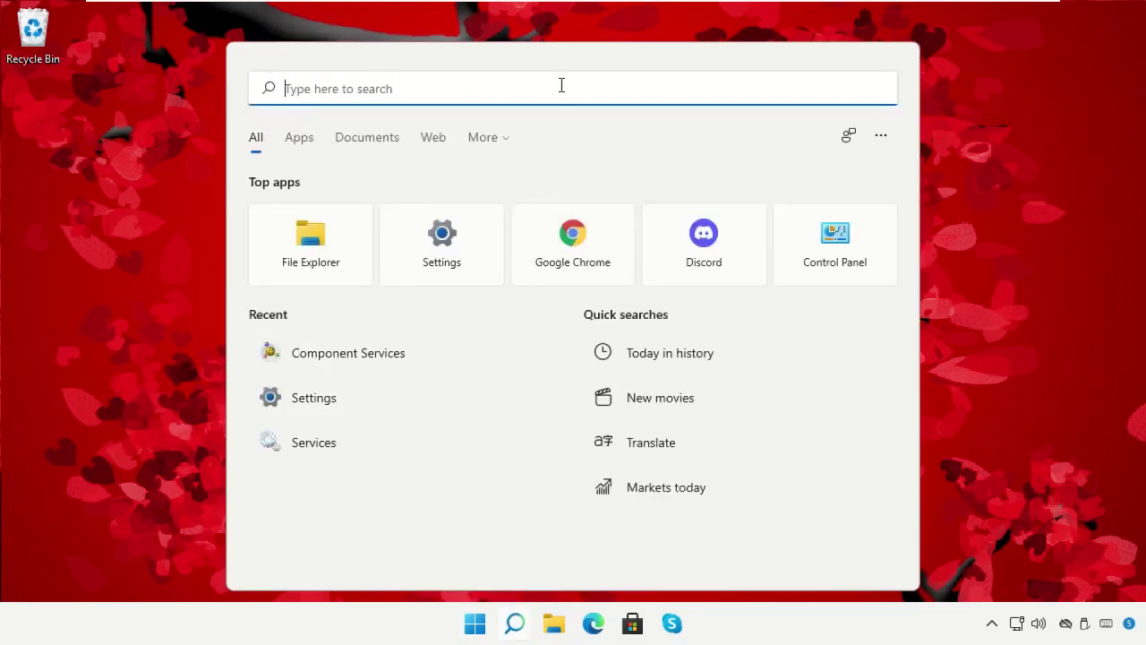
type("Component Services")
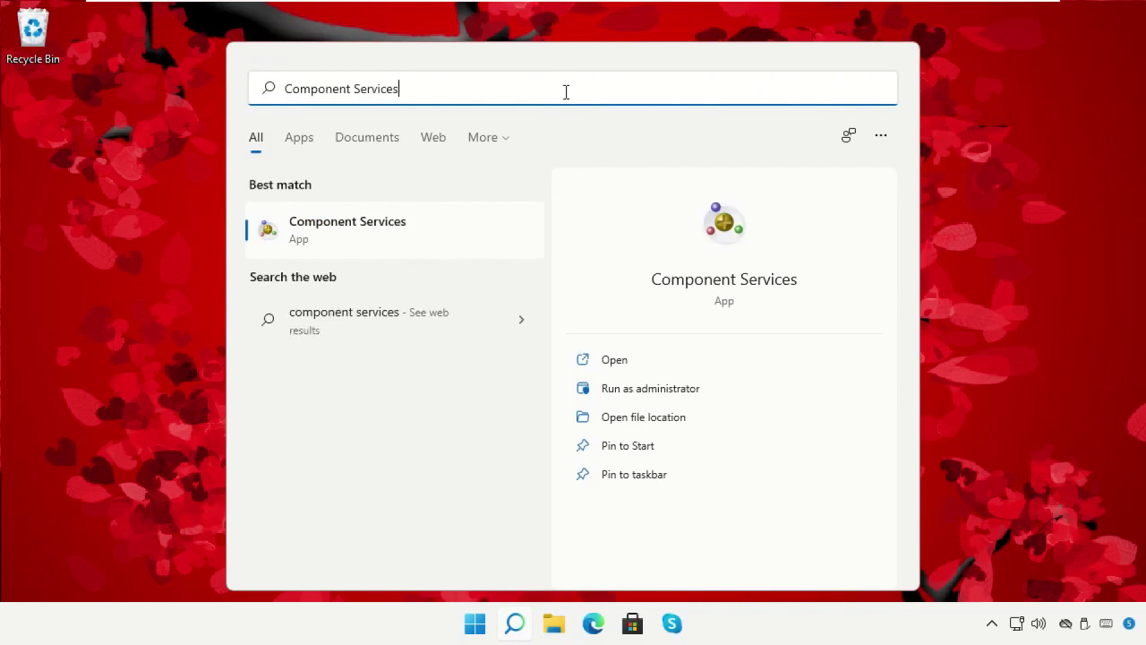
left_click(456, 223)
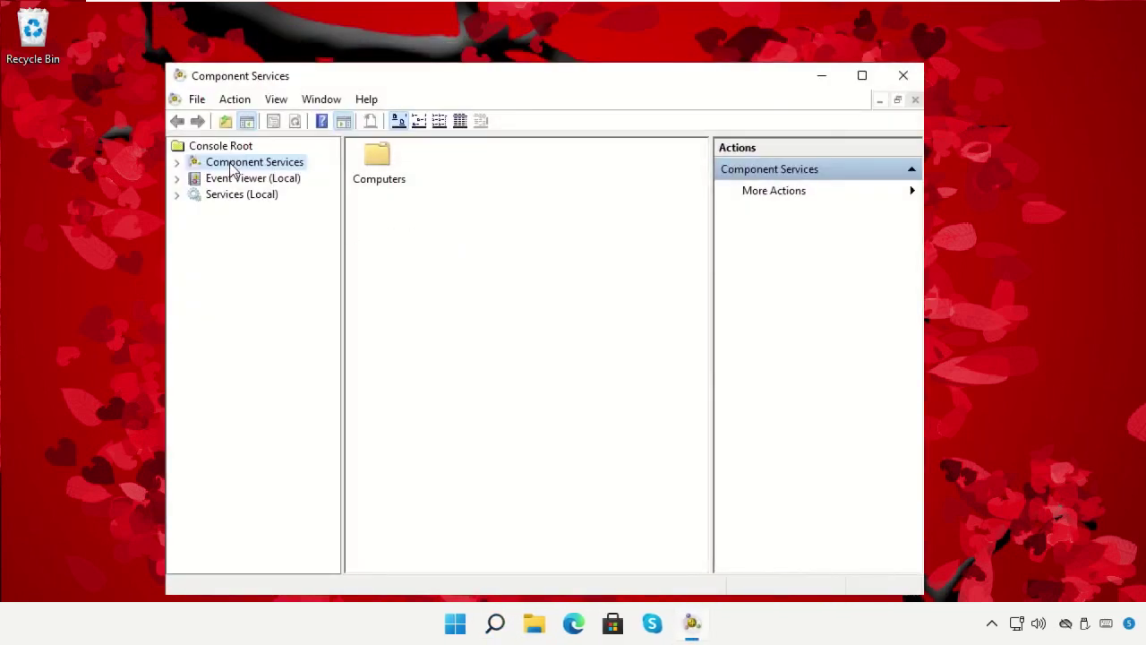
Open the default properties of My Computer under Component Services > Computers
left_click(177, 163)
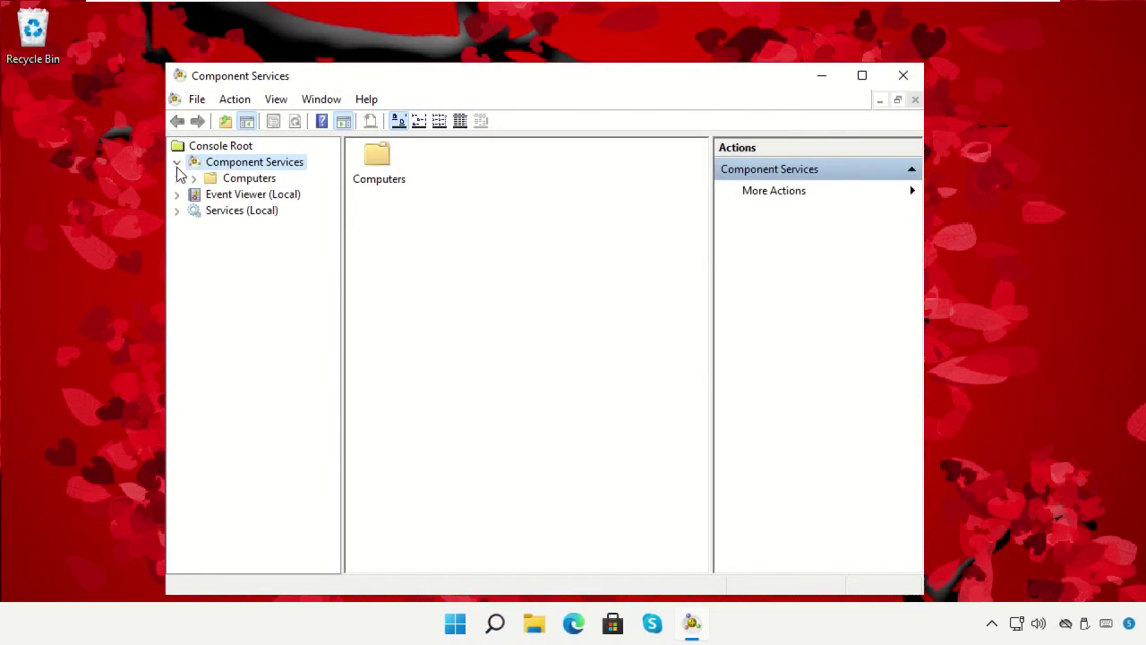
left_click(225, 179)
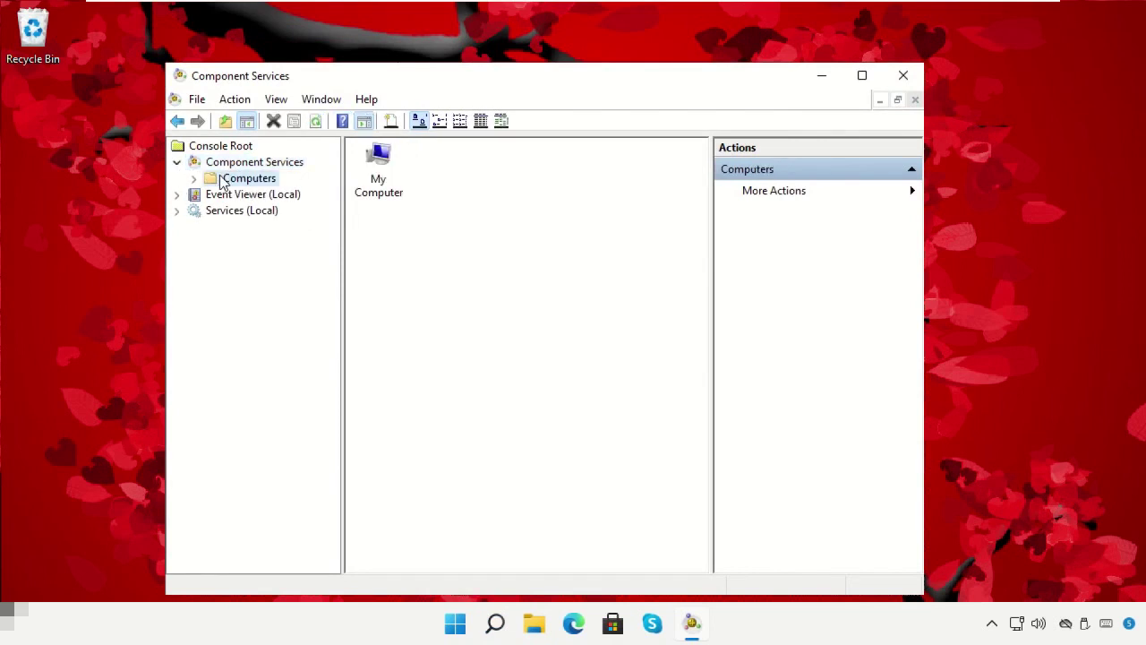
right_click(394, 183)
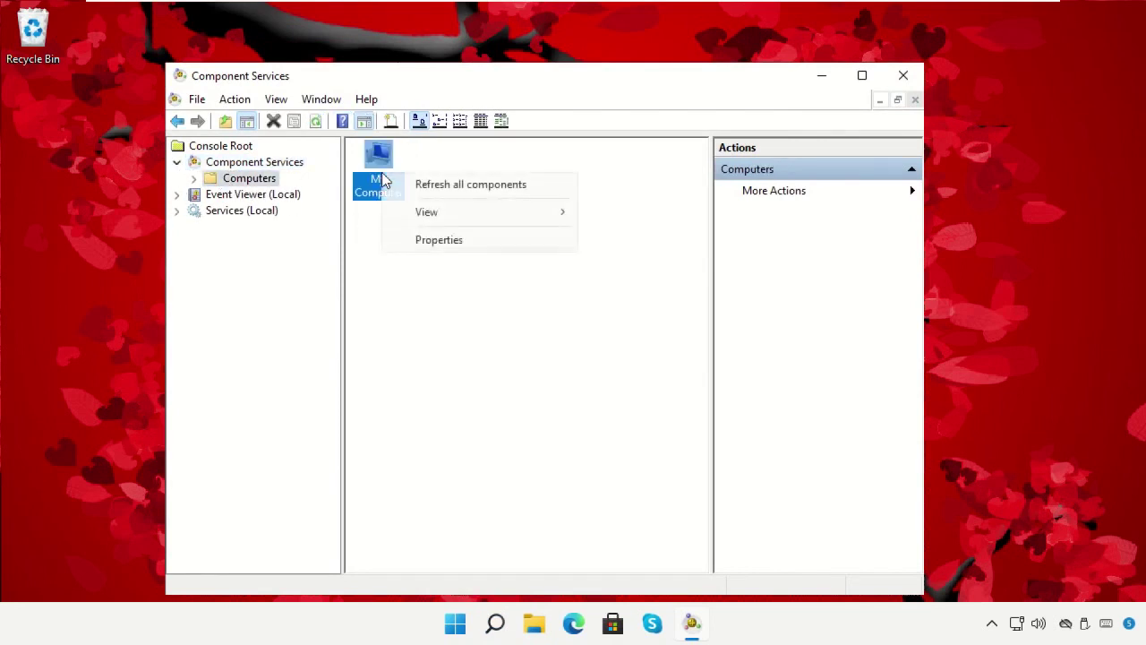
left_click(425, 237)
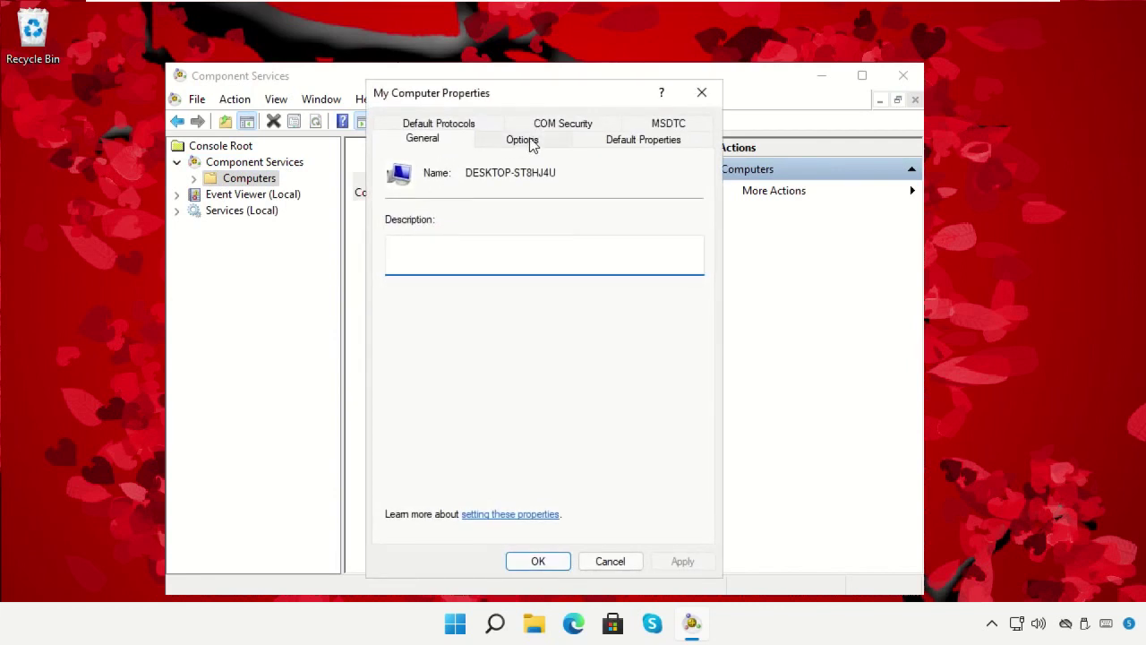
left_click(647, 139)
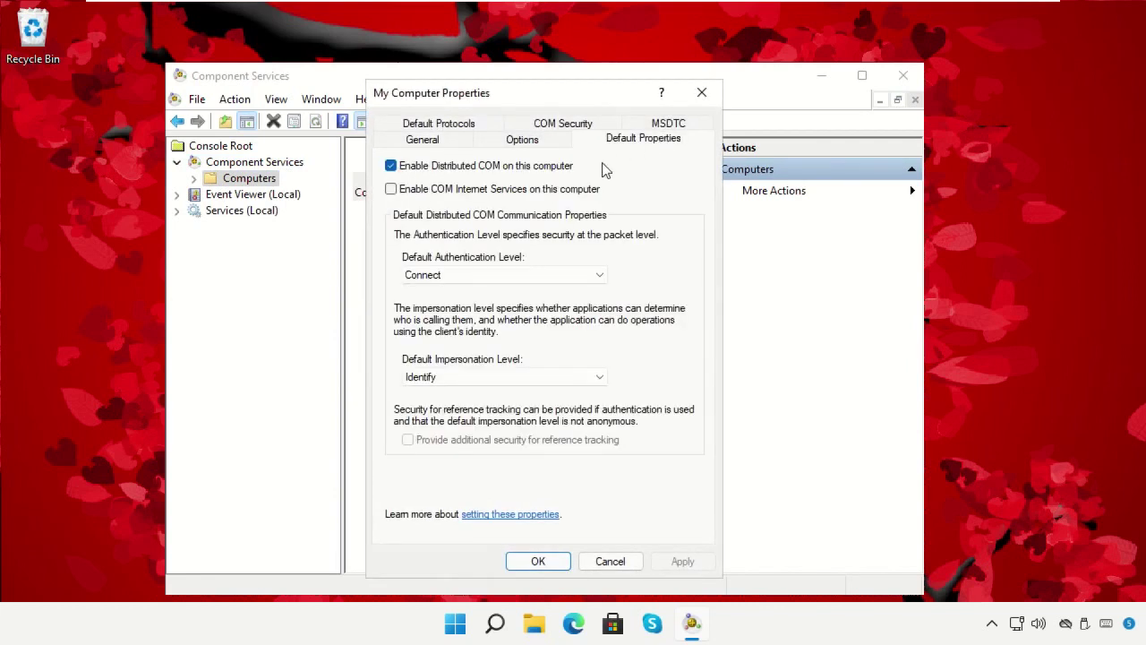
Disable Distributed COM on this computer, apply and confirm the machine-wide DCOM change, and close Component Services
left_click(391, 166)
left_click(689, 557)
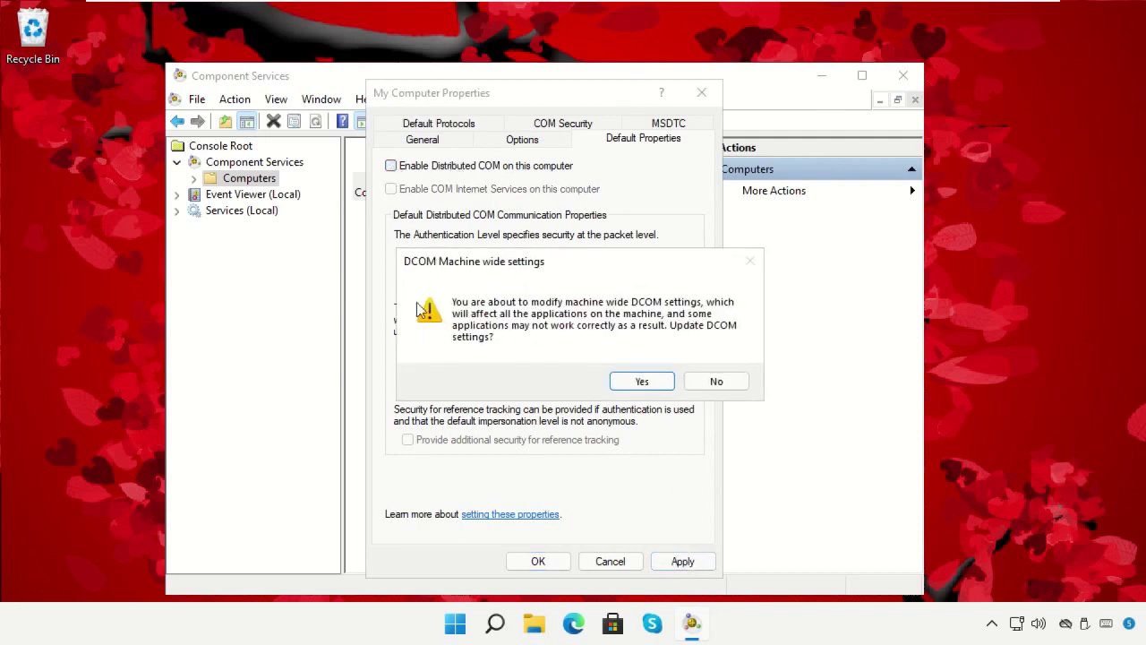
left_click(641, 383)
left_click(548, 562)
left_click(507, 330)
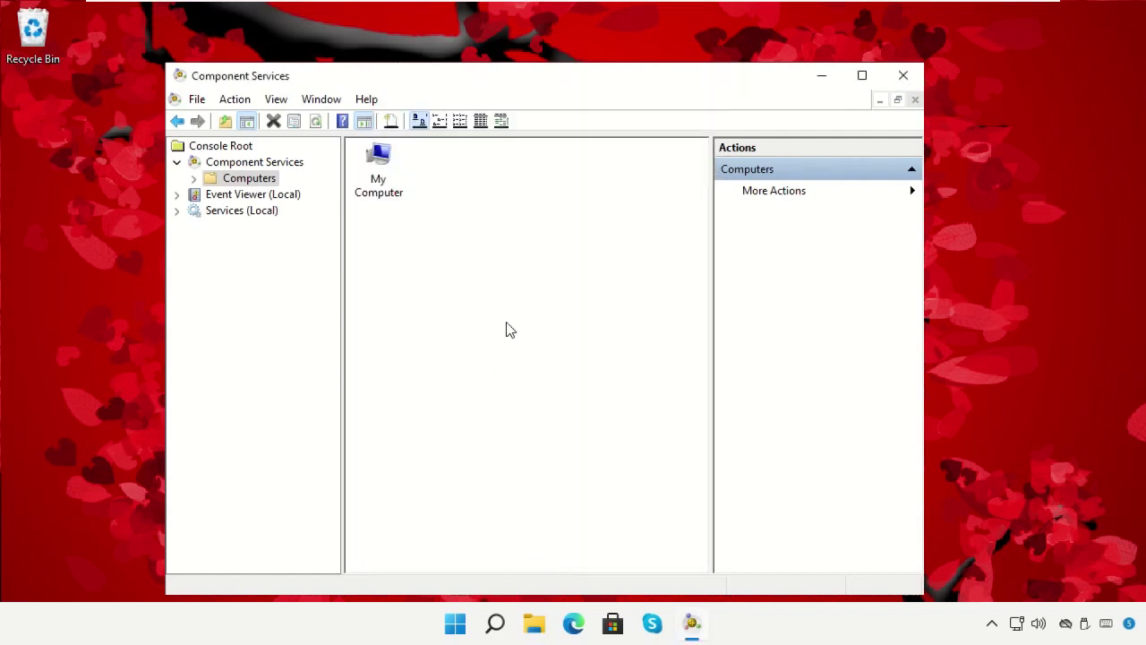
left_click(904, 77)
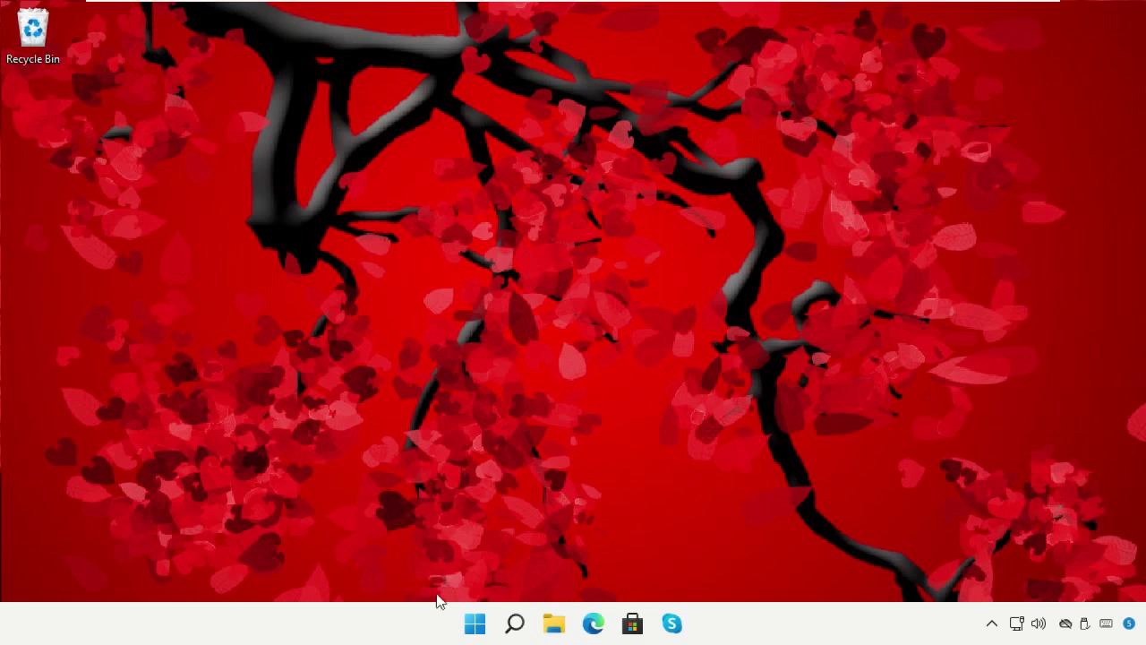
left_click(473, 622)
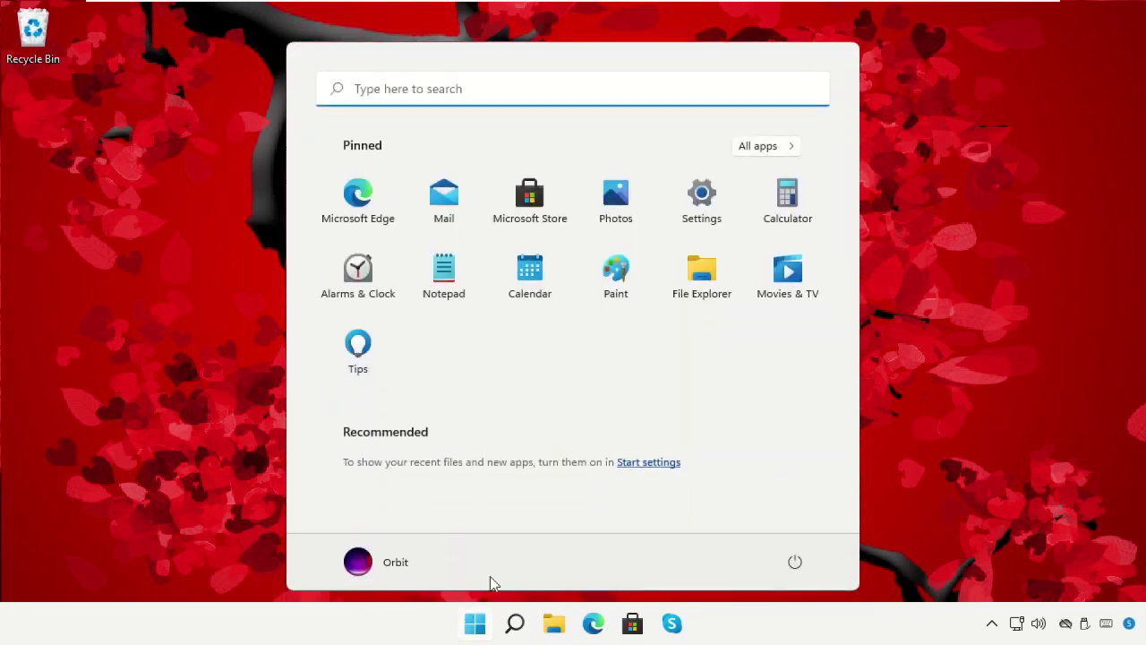
left_click(791, 567)
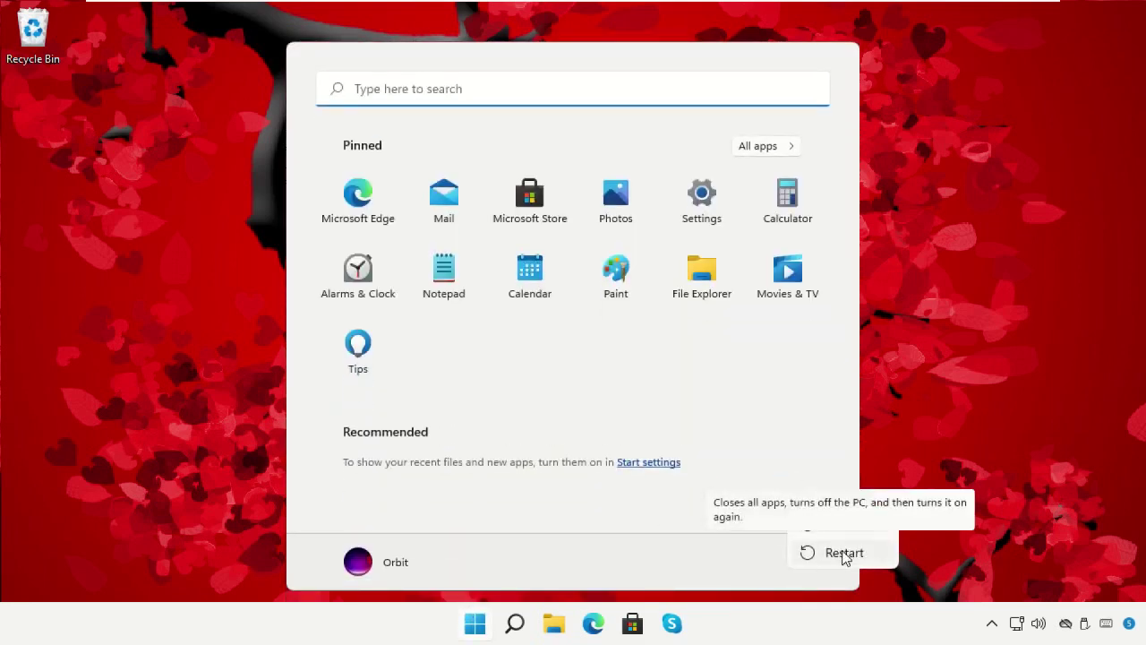
left_click(906, 313)
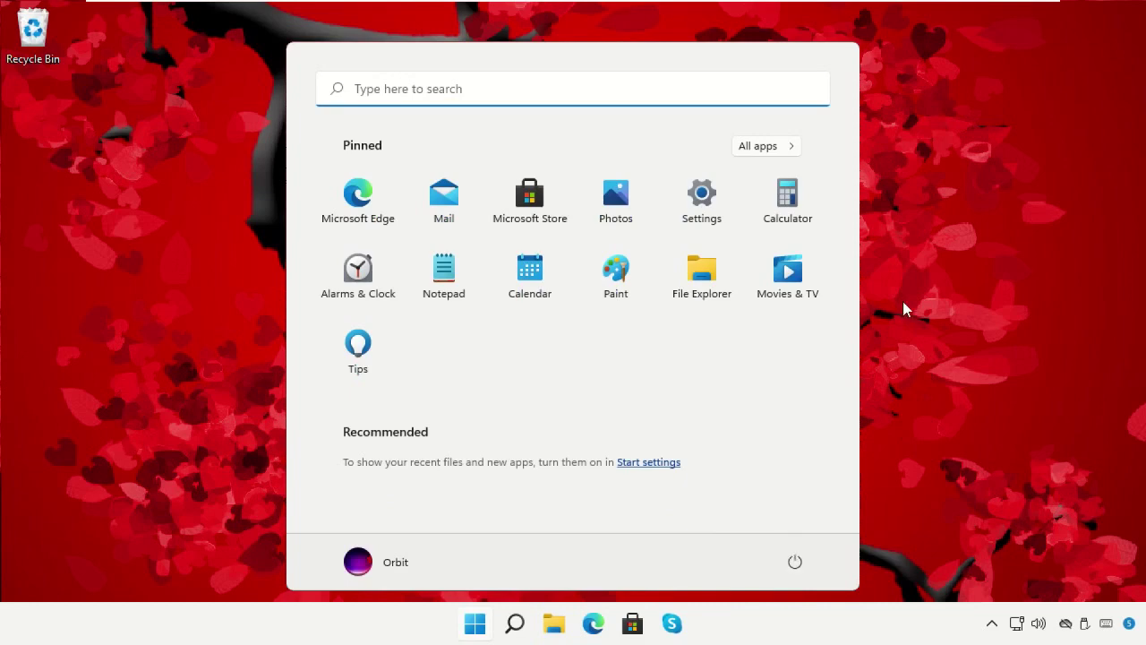